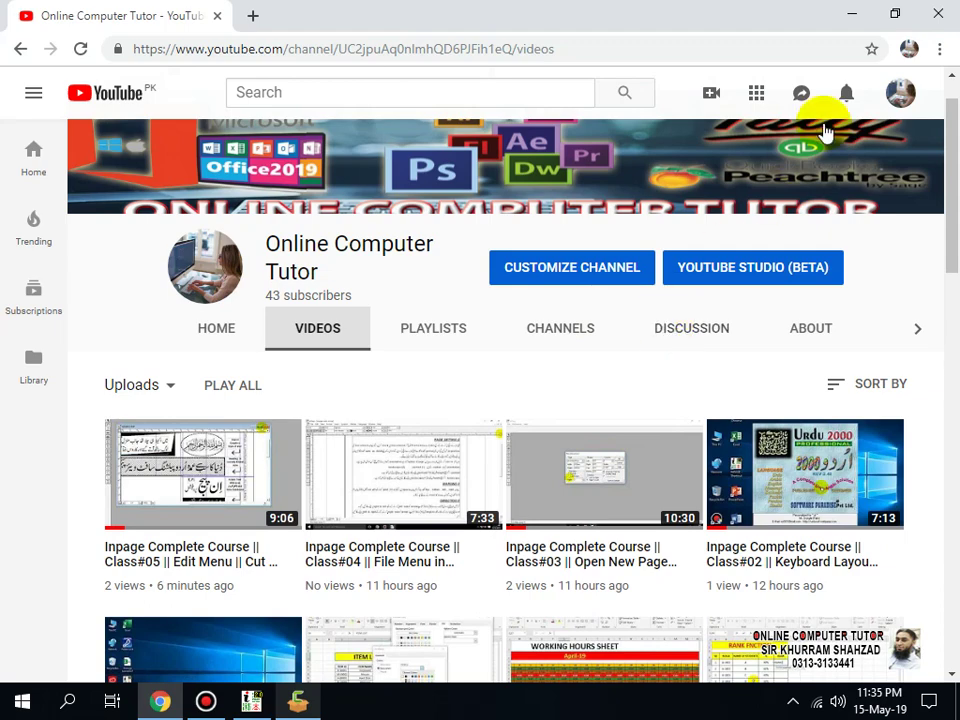
Switch from the browser to the blank Untitled-1 document in InPage.
left_click(853, 16)
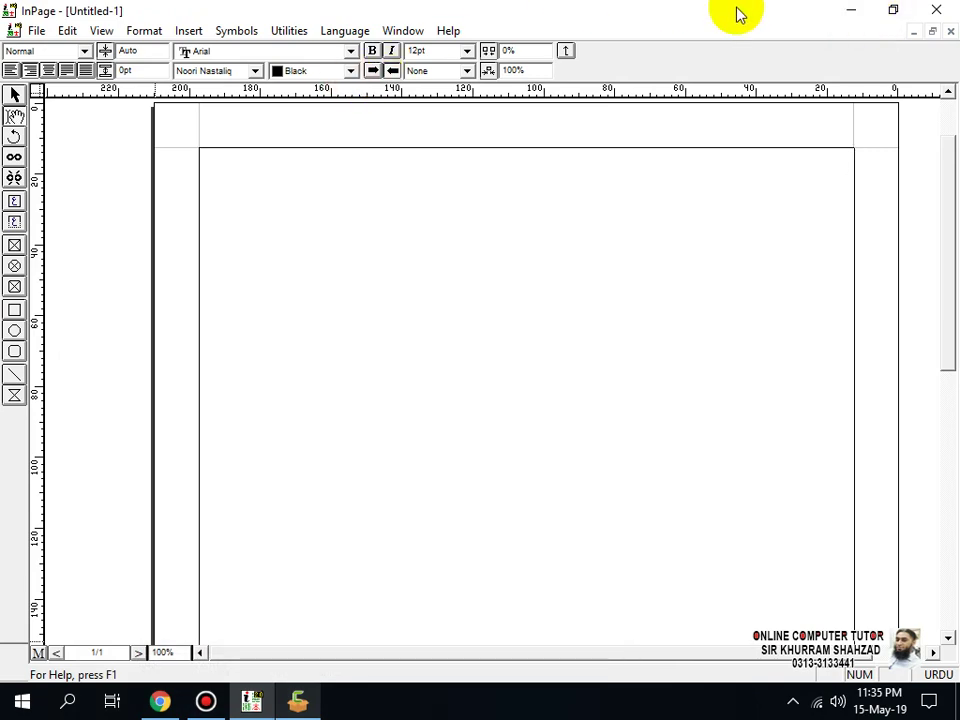
left_click(69, 31)
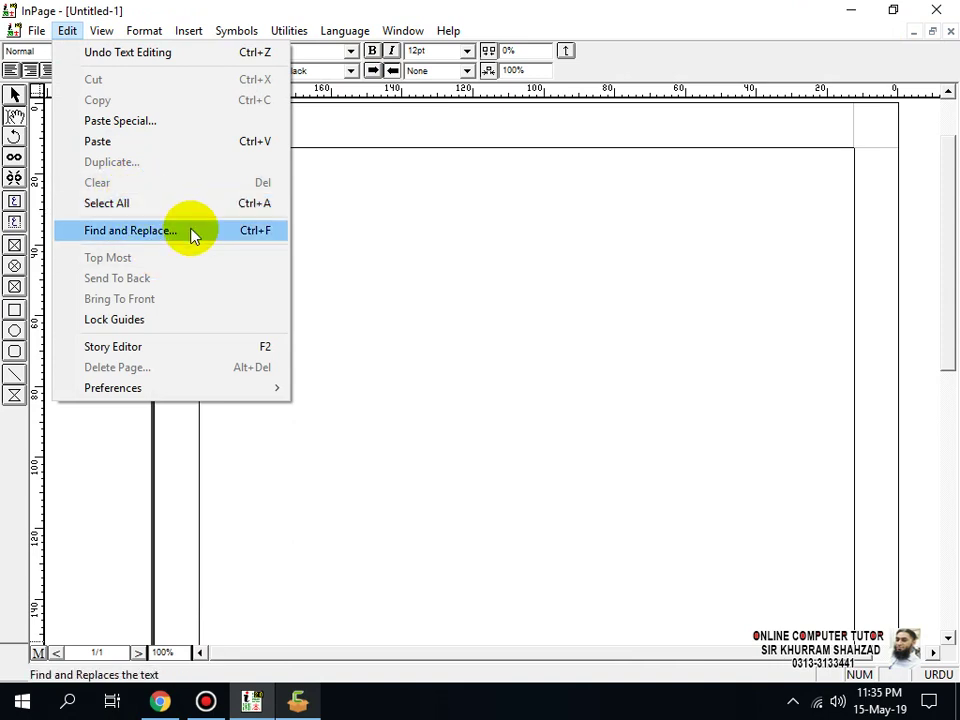
left_click(380, 213)
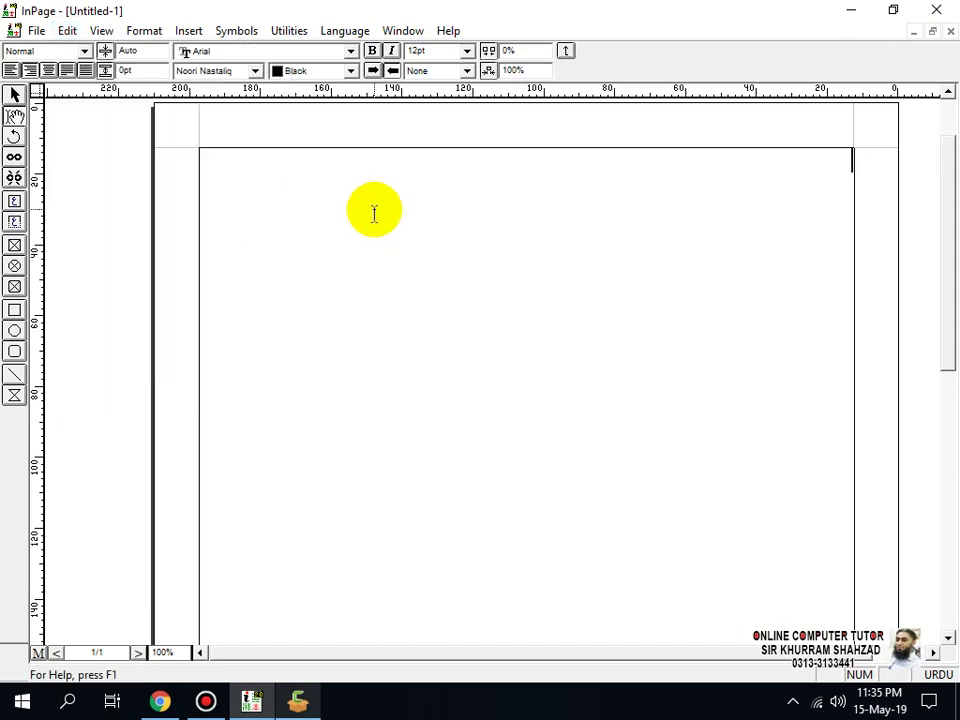
left_click(37, 31)
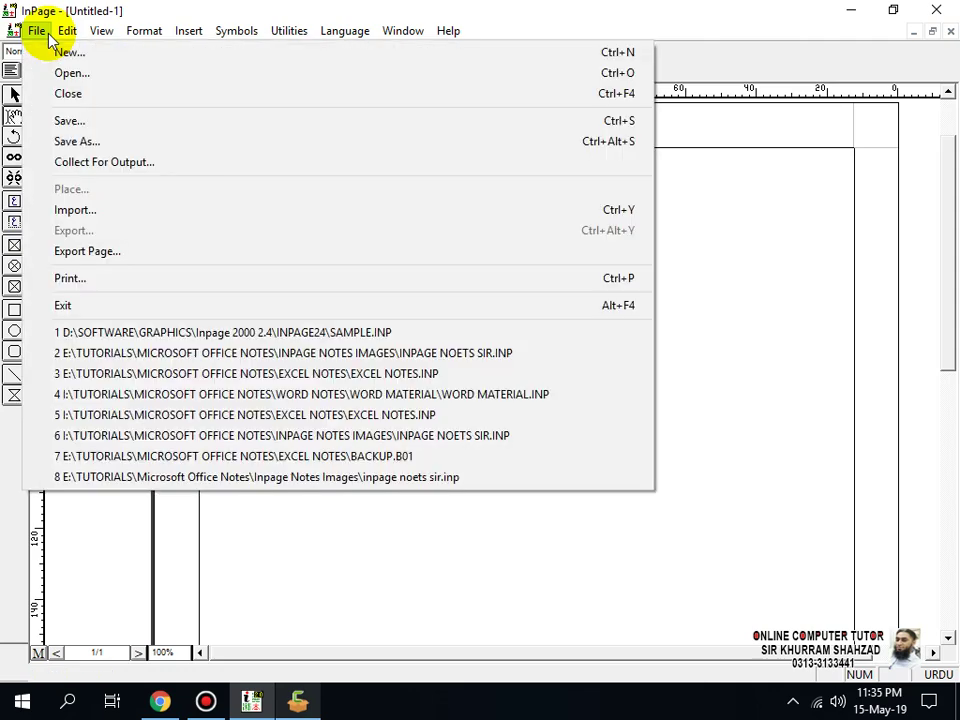
mouse_move(67, 31)
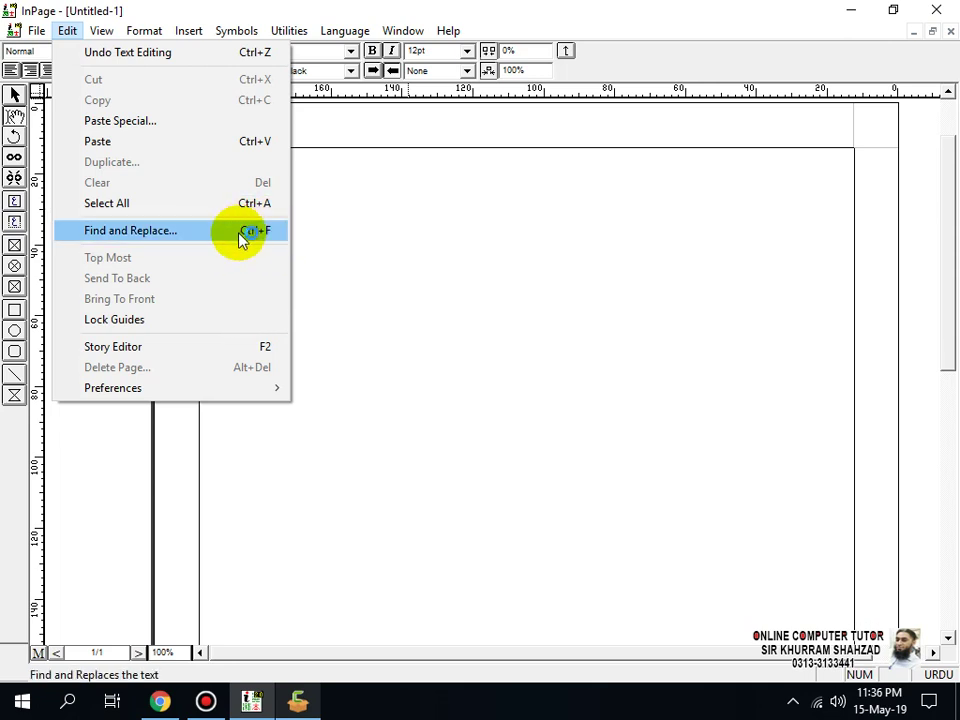
Try to open the Find and Replace dialog for the blank document.
left_click(270, 238)
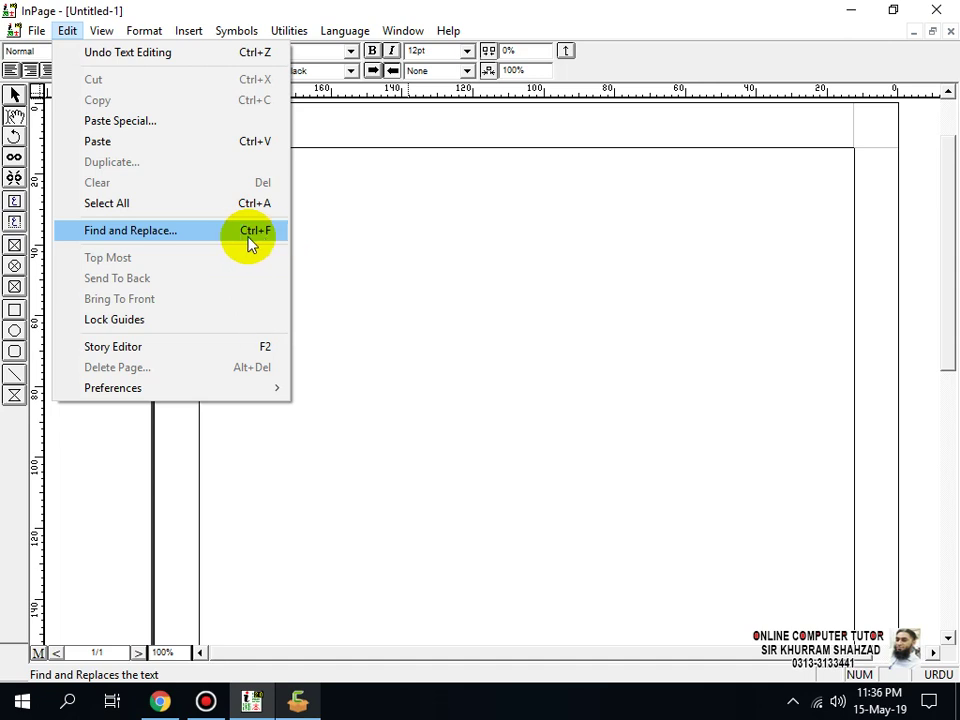
left_click(191, 236)
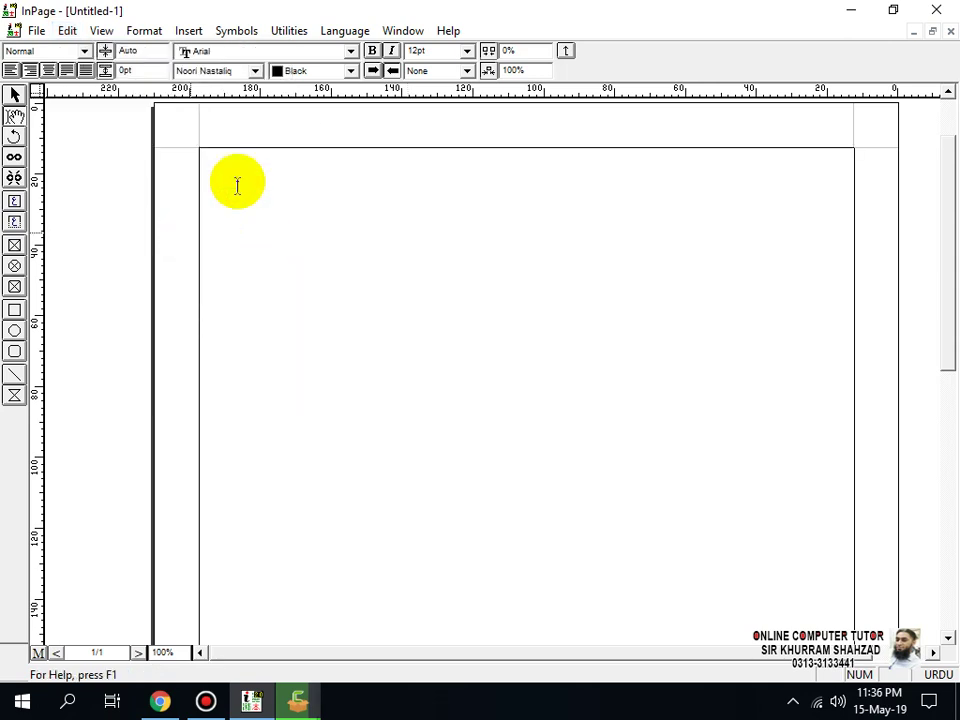
left_click(62, 32)
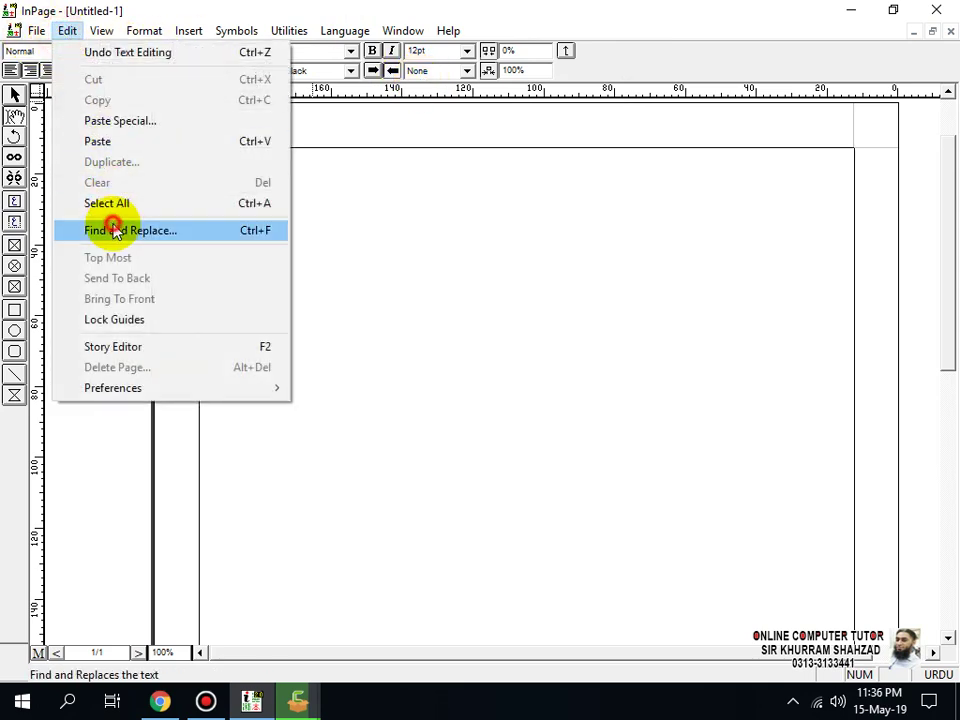
left_click(111, 227)
left_click(66, 35)
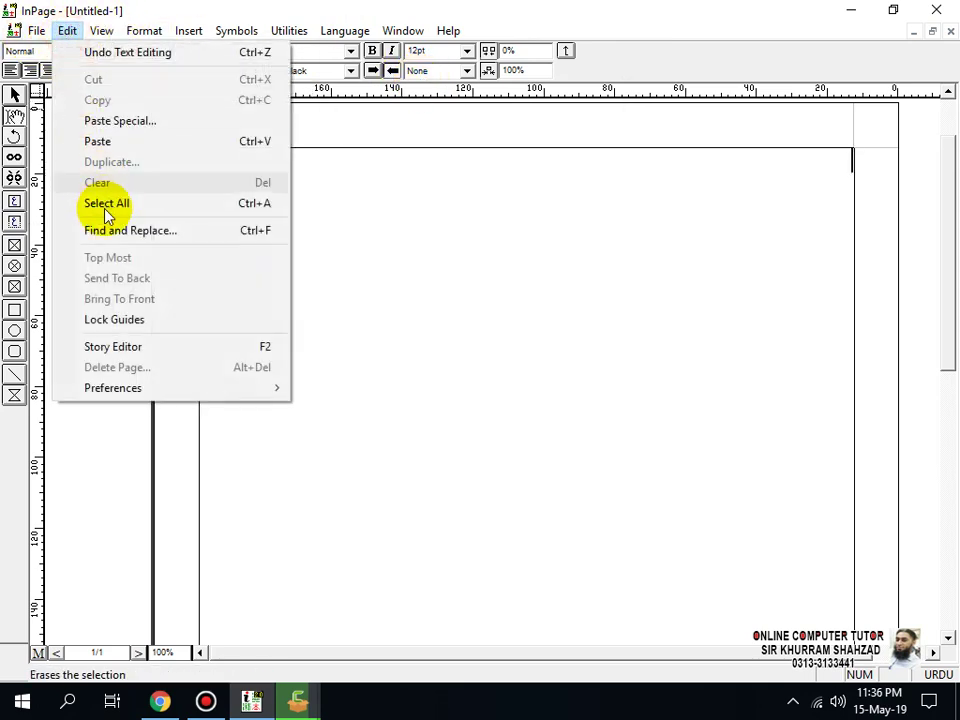
left_click(105, 229)
left_click(70, 33)
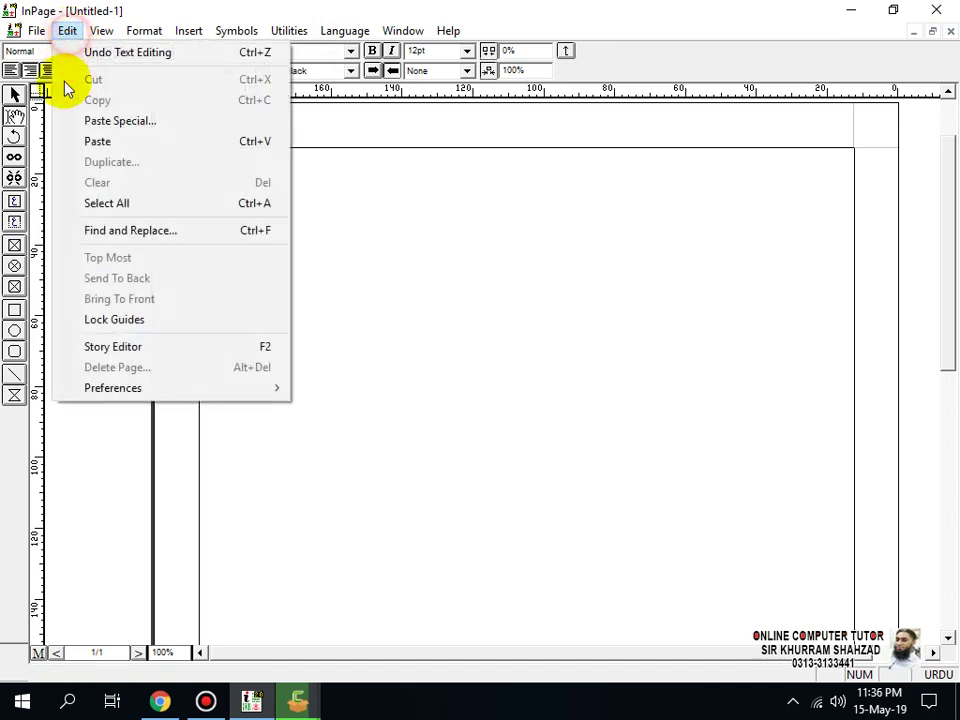
left_click(107, 229)
left_click(67, 33)
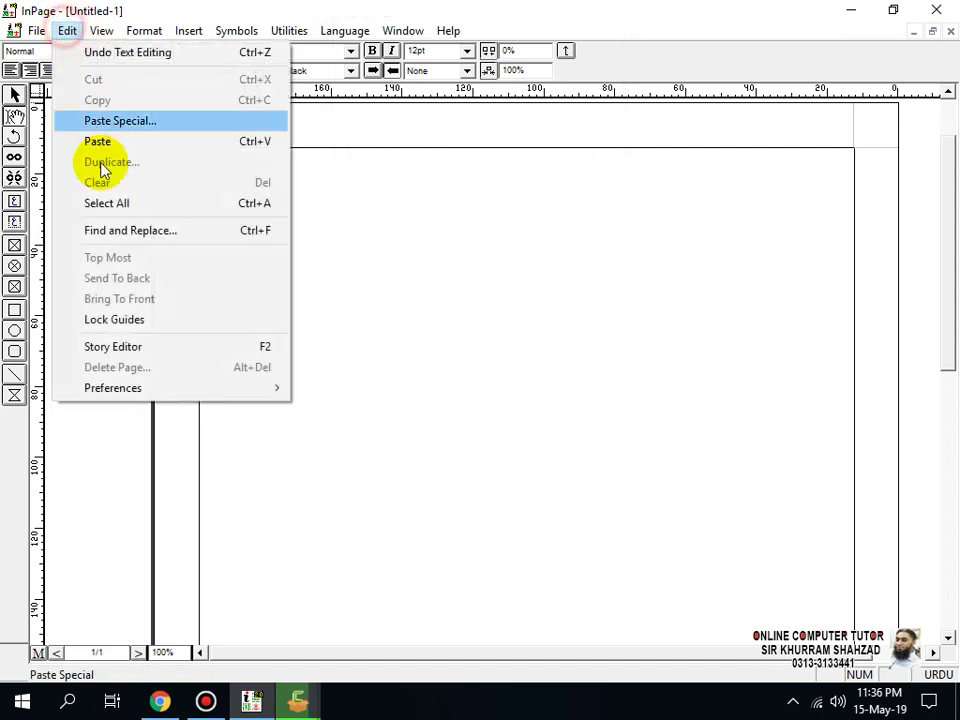
left_click(120, 231)
left_click(67, 33)
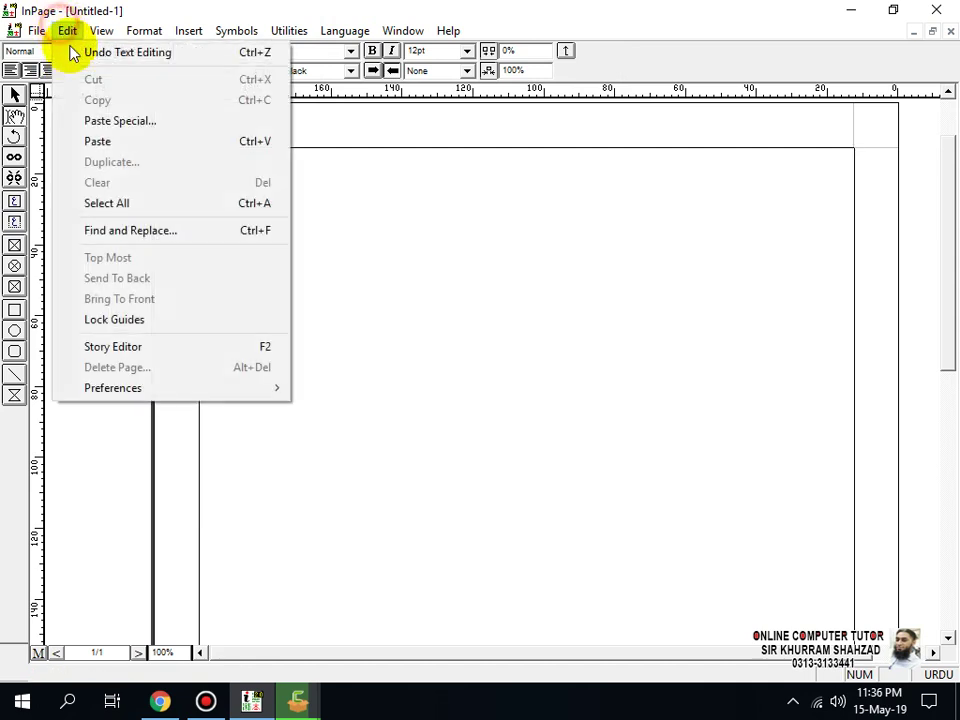
left_click(100, 236)
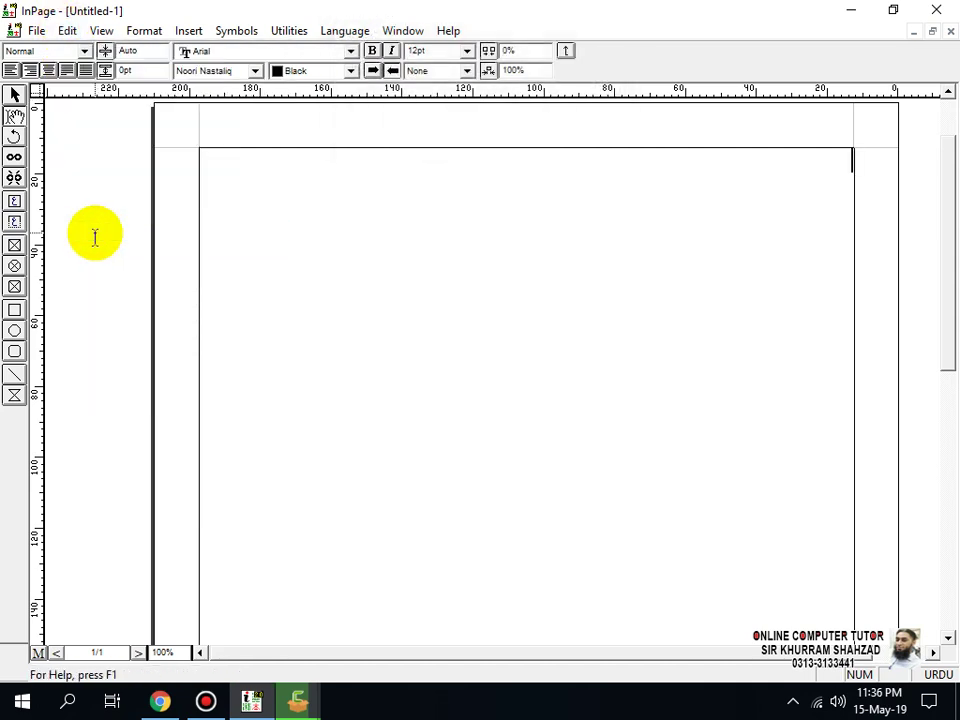
left_click(67, 32)
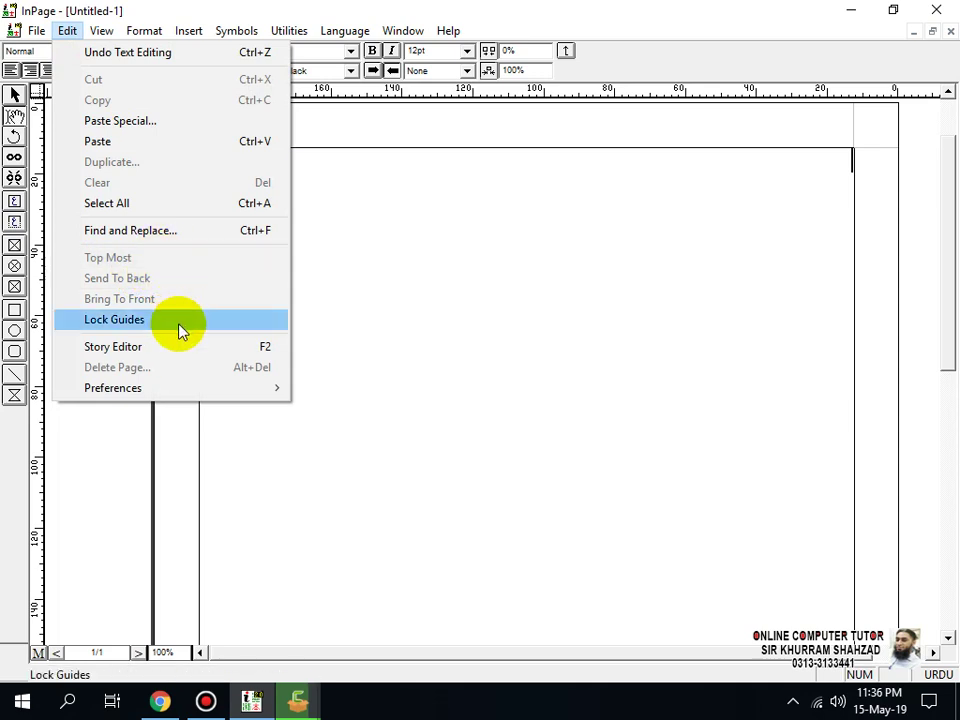
left_click(334, 313)
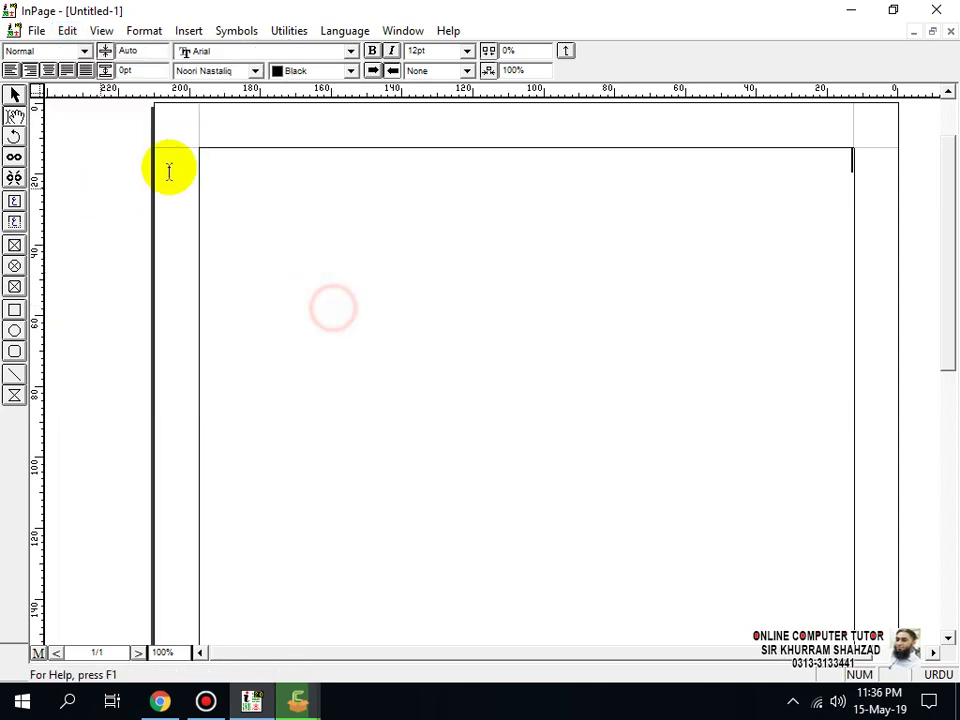
Draw an upright ellipse about 23 mm wide and 45 mm high in the upper-left part of the page.
left_click(15, 330)
left_click_drag(276, 211, 360, 371)
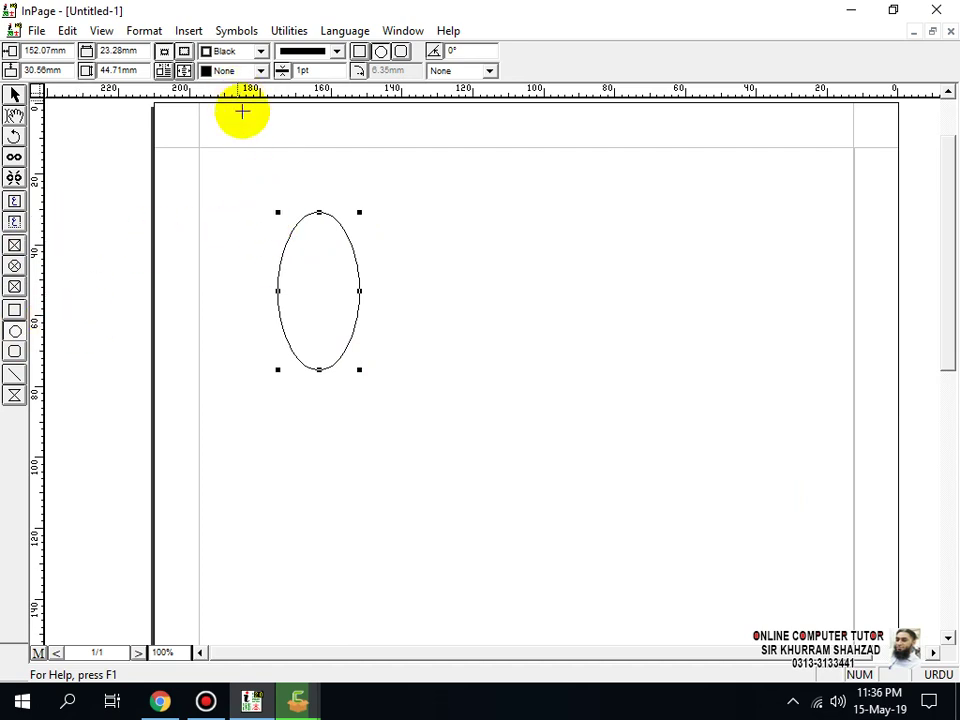
Give the ellipse a striped 5 pt border and widen it to about 38 mm.
left_click(15, 96)
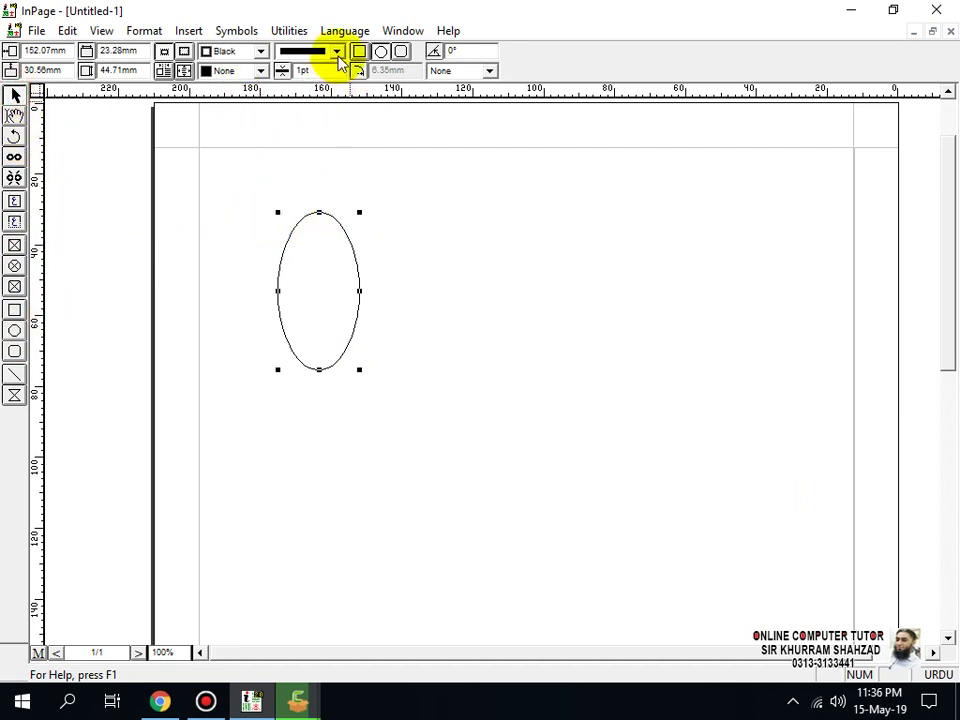
left_click(335, 51)
left_click(314, 113)
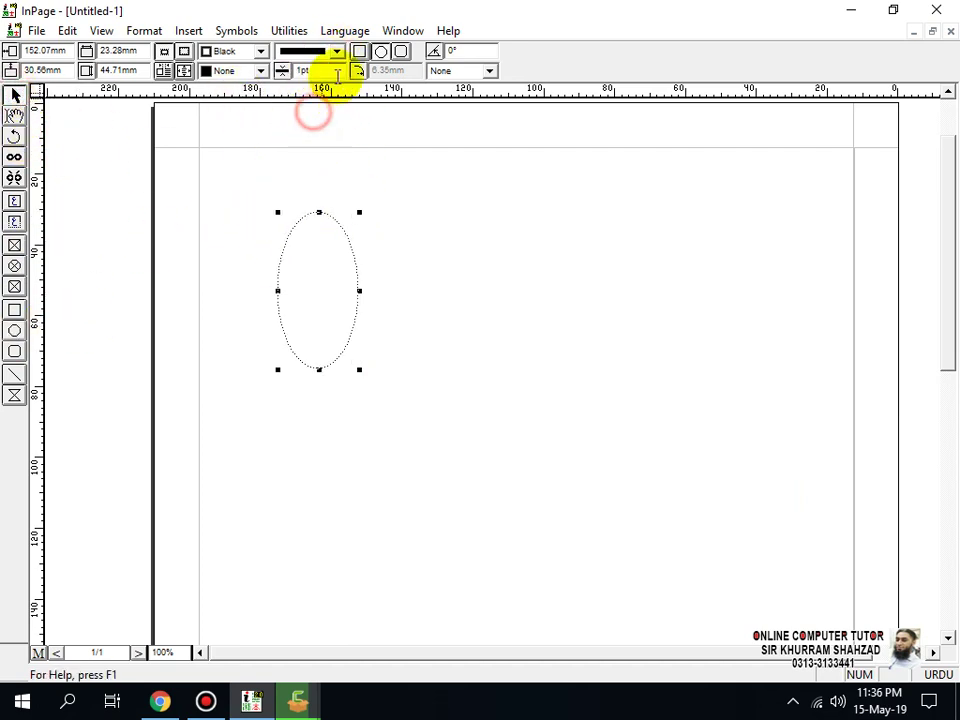
double_click(328, 71)
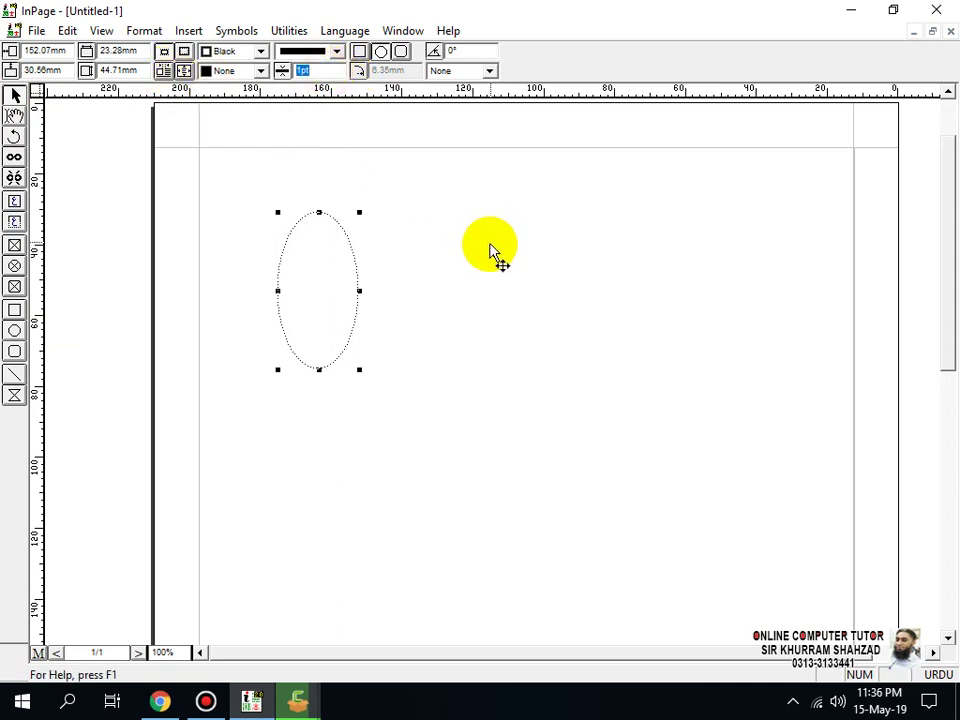
type("5")
key("Return")
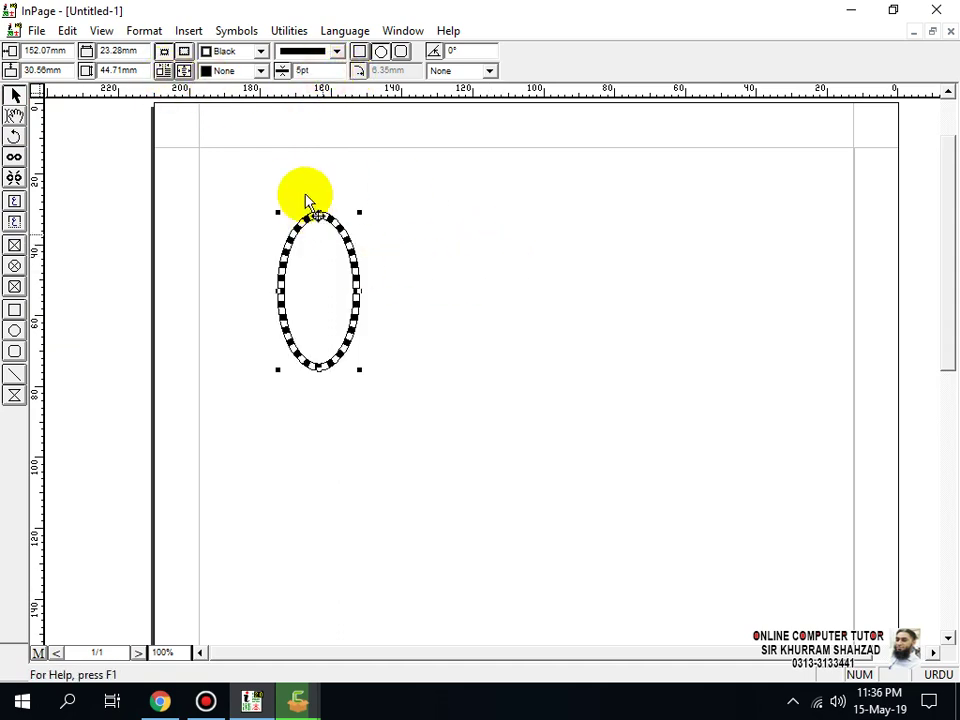
left_click_drag(358, 290, 409, 283)
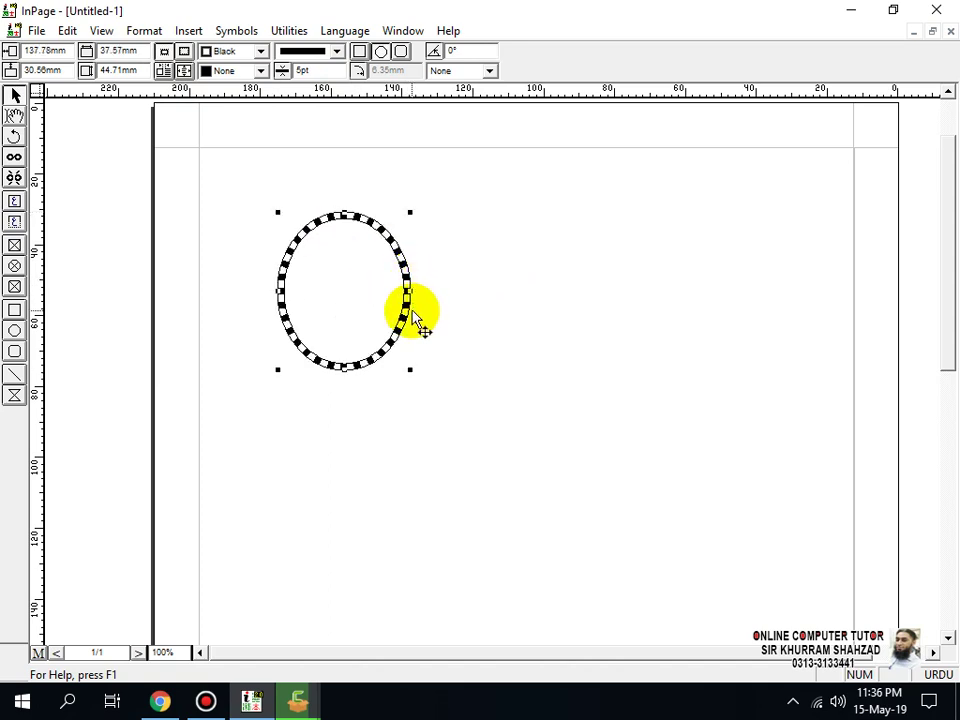
Paste a copy of the striped ellipse and place it to the right of the original, leaving a gap between them.
key("ctrl+v")
left_click(537, 237)
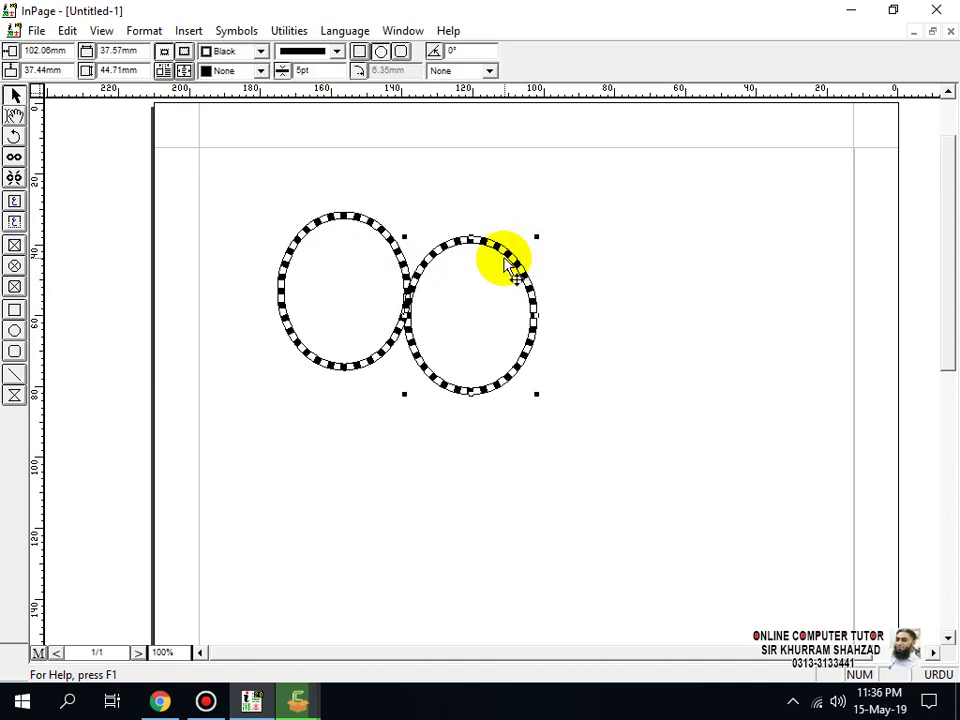
left_click(551, 221)
double_click(493, 246)
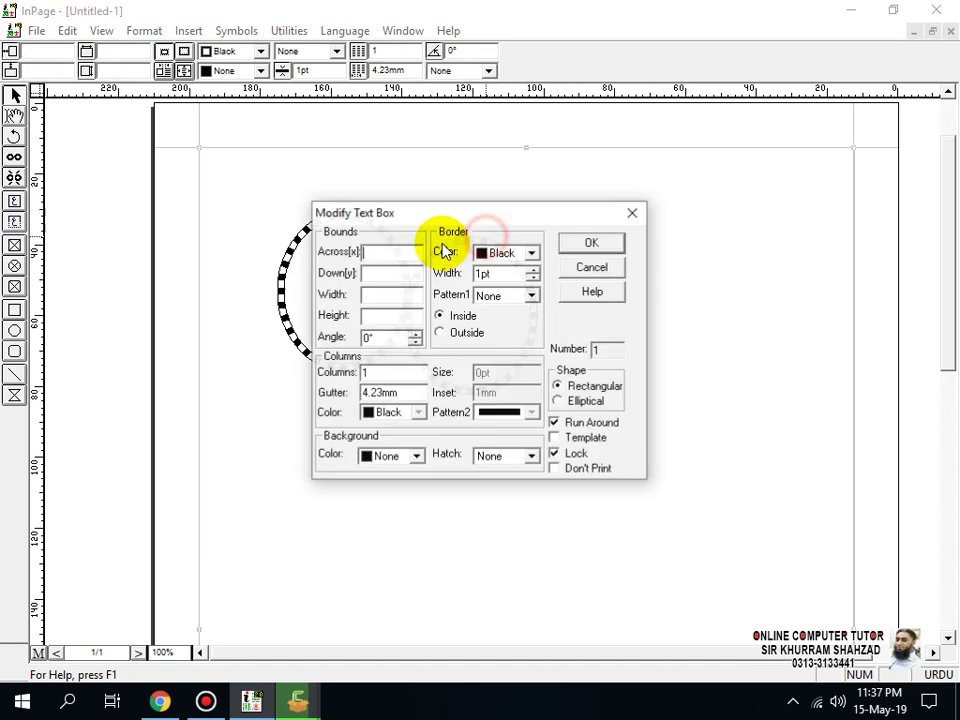
left_click(589, 267)
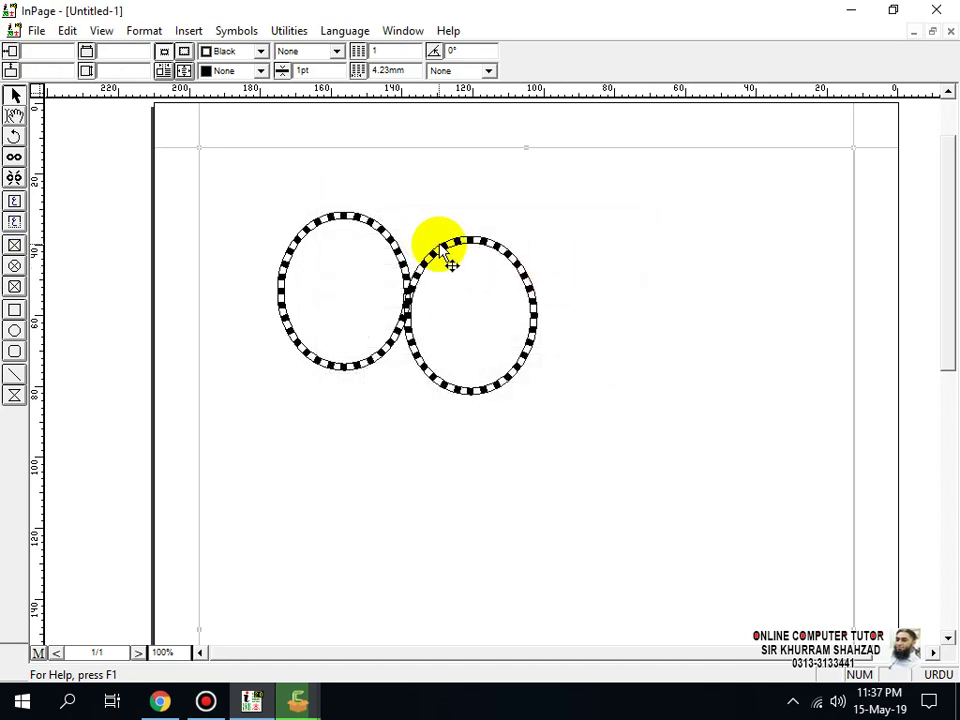
left_click(440, 246)
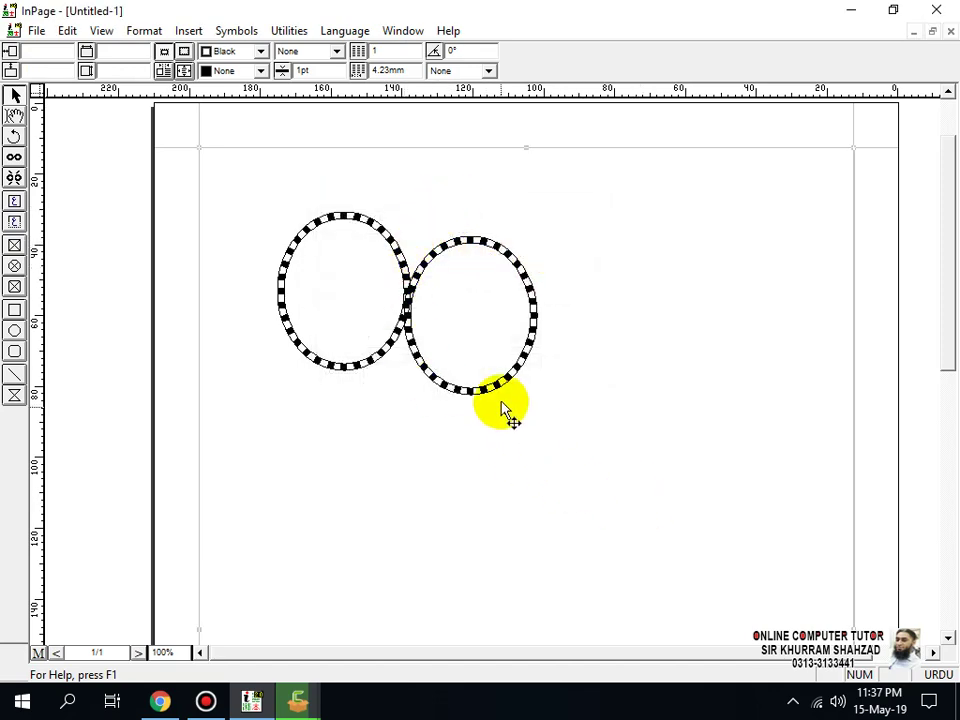
left_click_drag(497, 388, 560, 365)
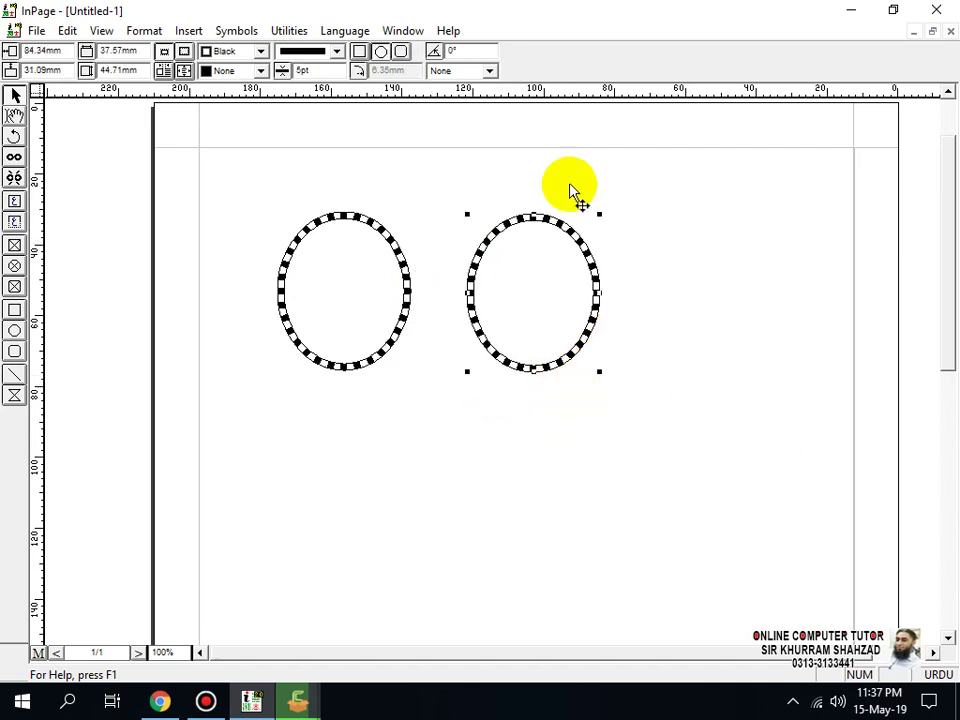
Set the border colour of the copied ellipse to Red.
left_click(260, 70)
left_click(259, 51)
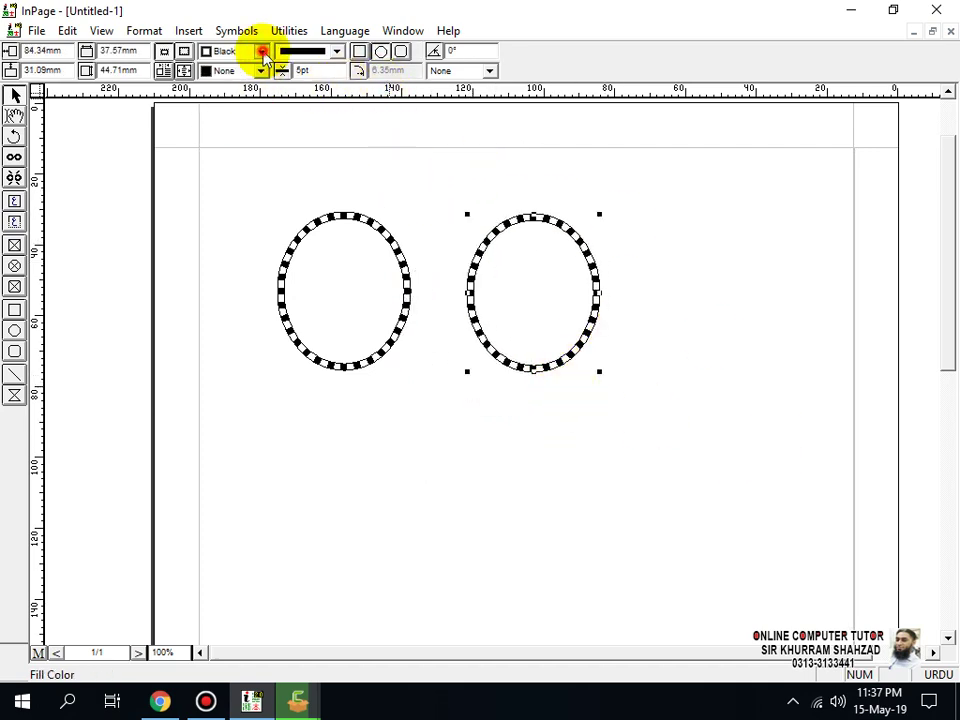
left_click(260, 51)
left_click(221, 99)
Set the border colour of the original ellipse to Green.
left_click(378, 235)
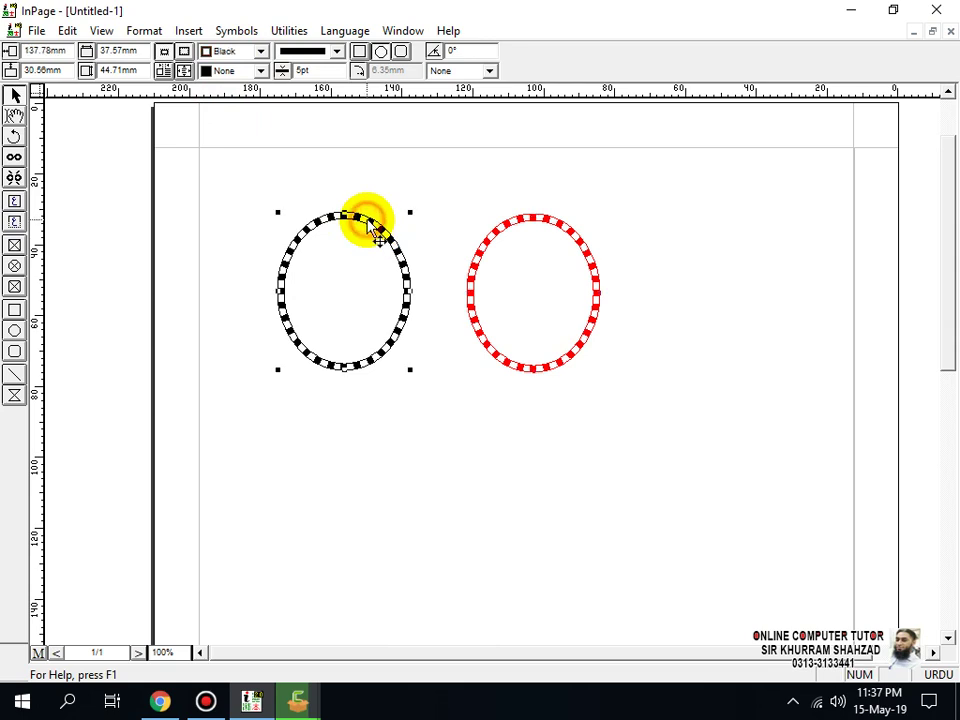
left_click(260, 51)
scroll(258, 96, "down", 3)
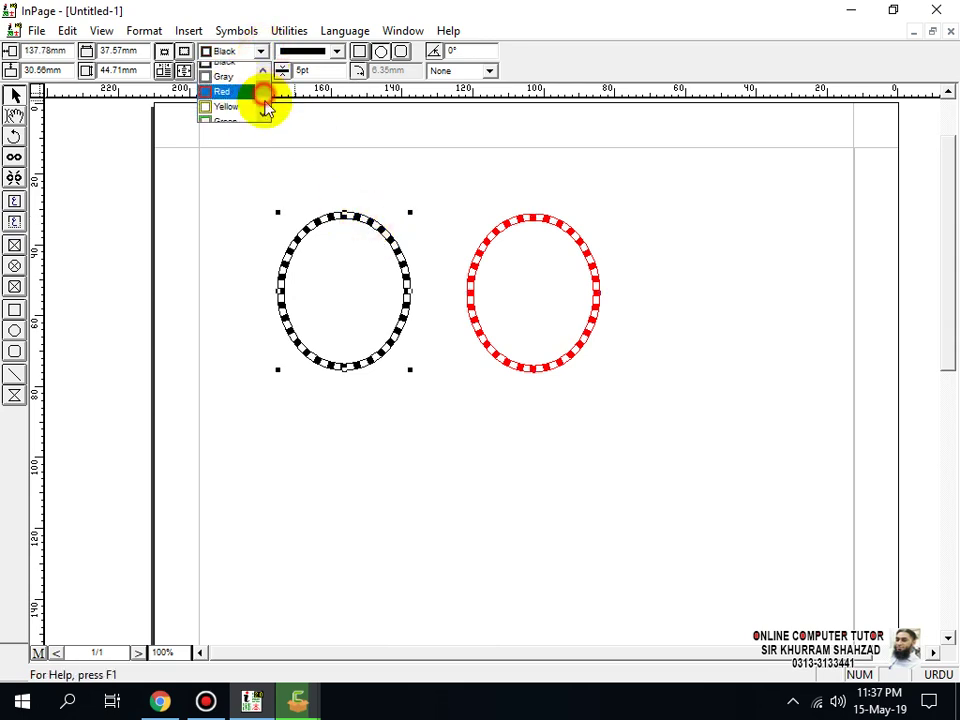
left_click(240, 84)
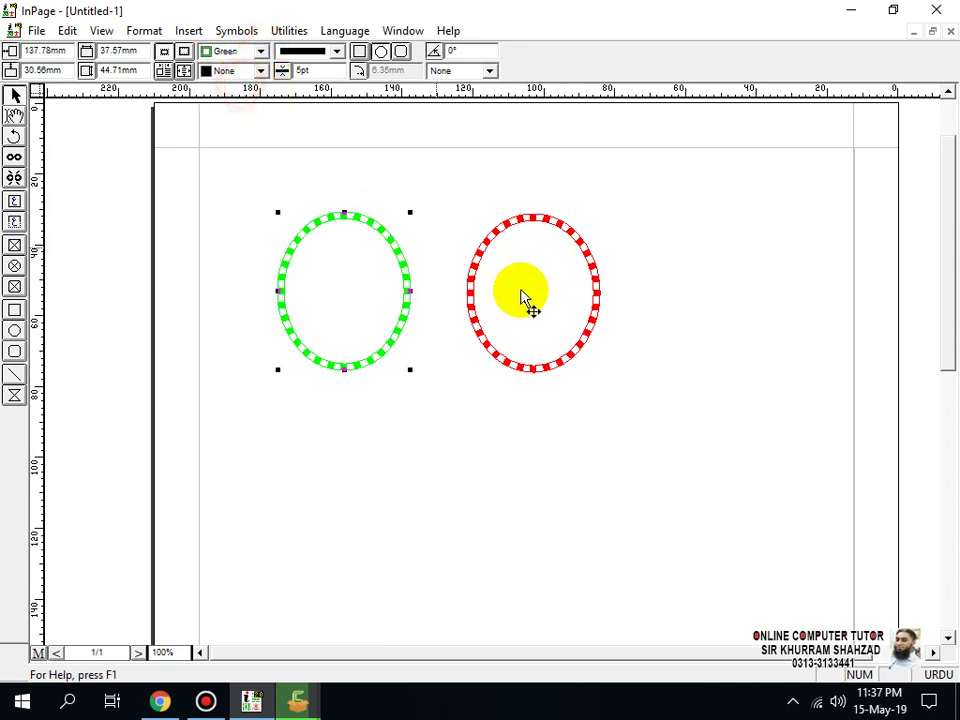
Move the red ellipse so that it overlaps the right half of the green ellipse.
left_click(487, 341)
left_click_drag(468, 307, 352, 297)
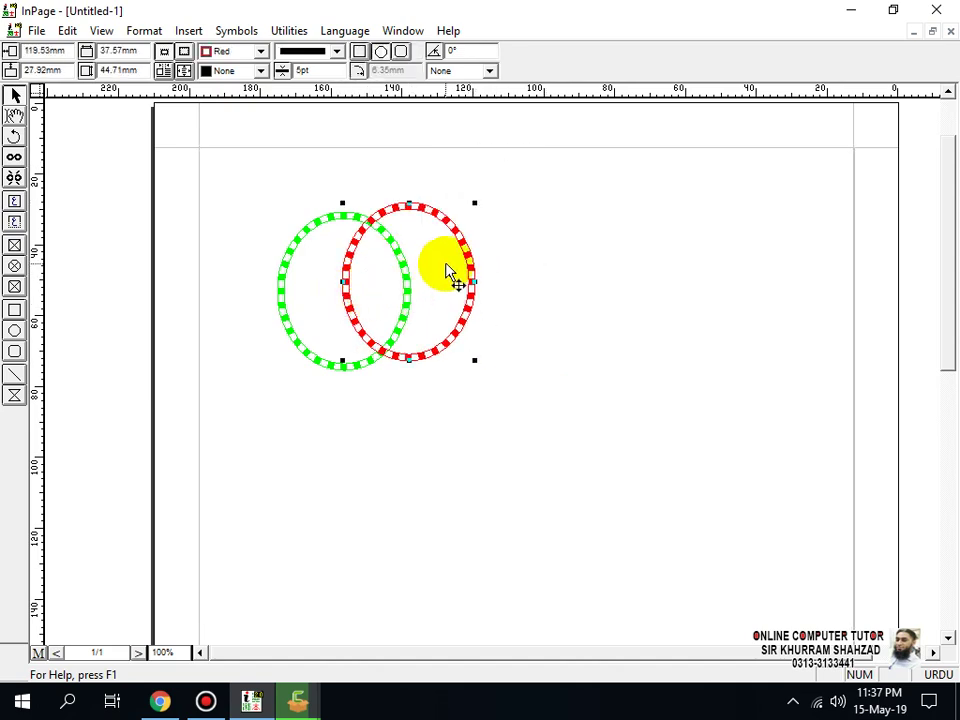
left_click(383, 286)
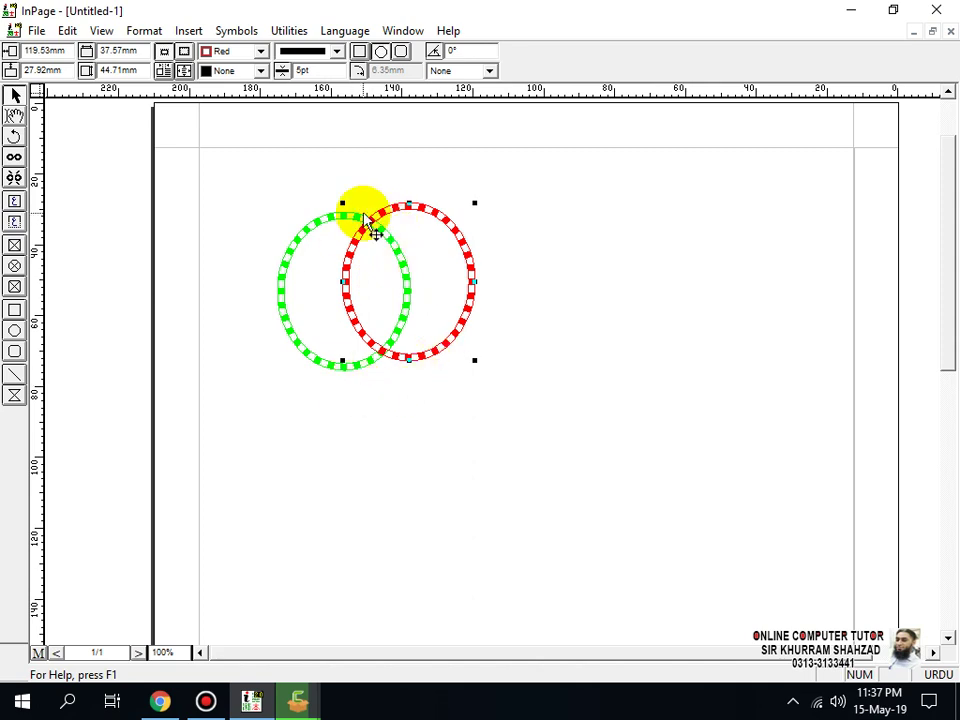
Send the red ellipse to the back, behind the green one, and reselect it.
left_click(68, 31)
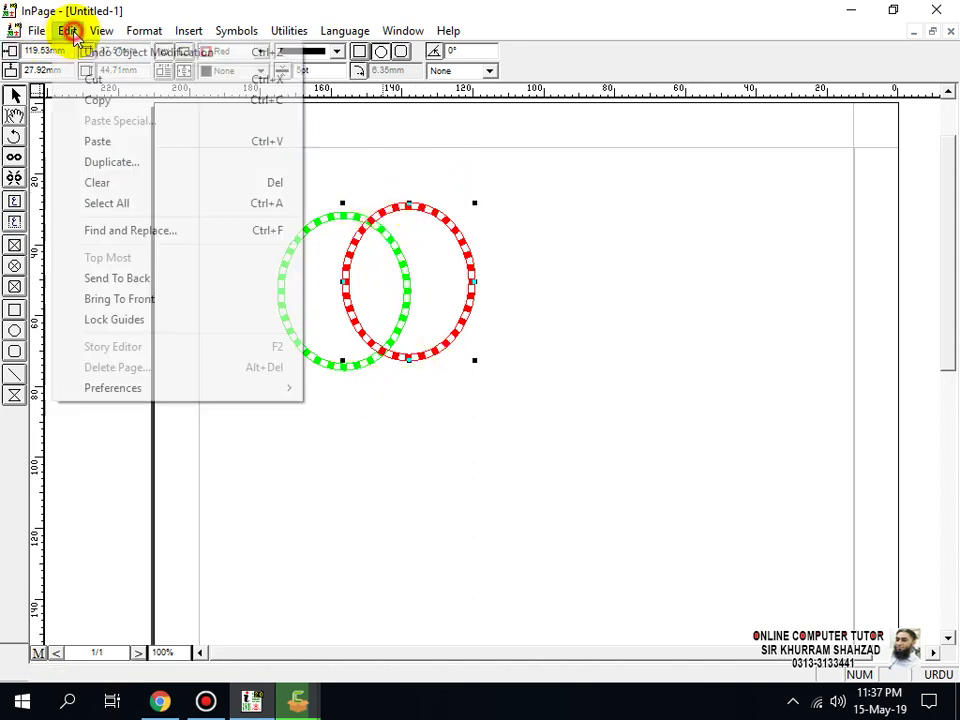
left_click(155, 280)
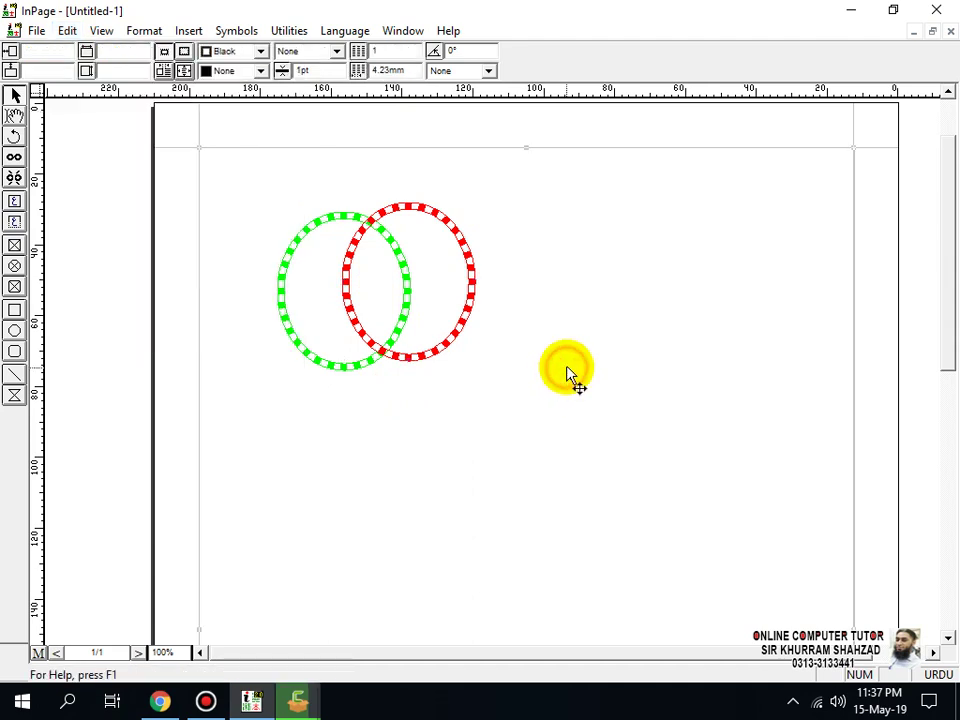
left_click(441, 356)
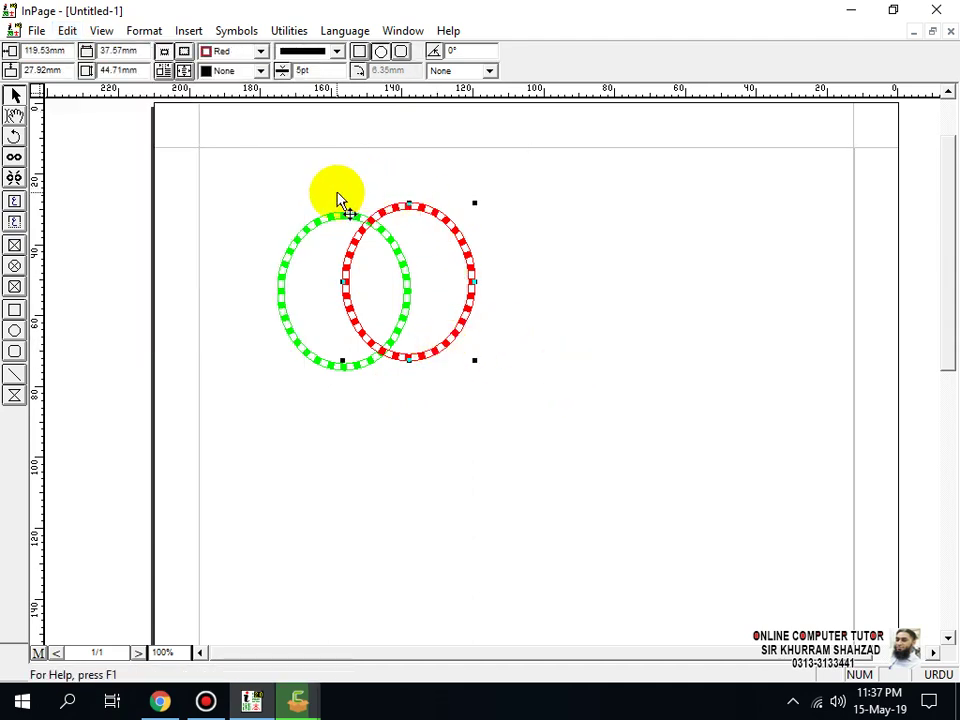
Bring the green ellipse to the front, above the red one.
left_click(361, 465)
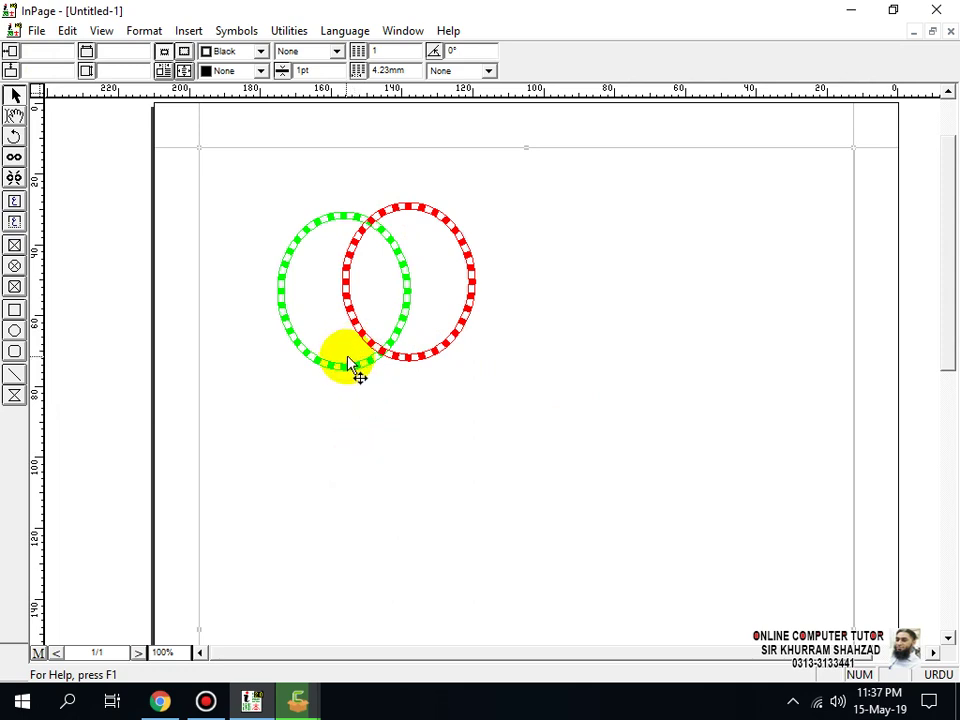
left_click(296, 345)
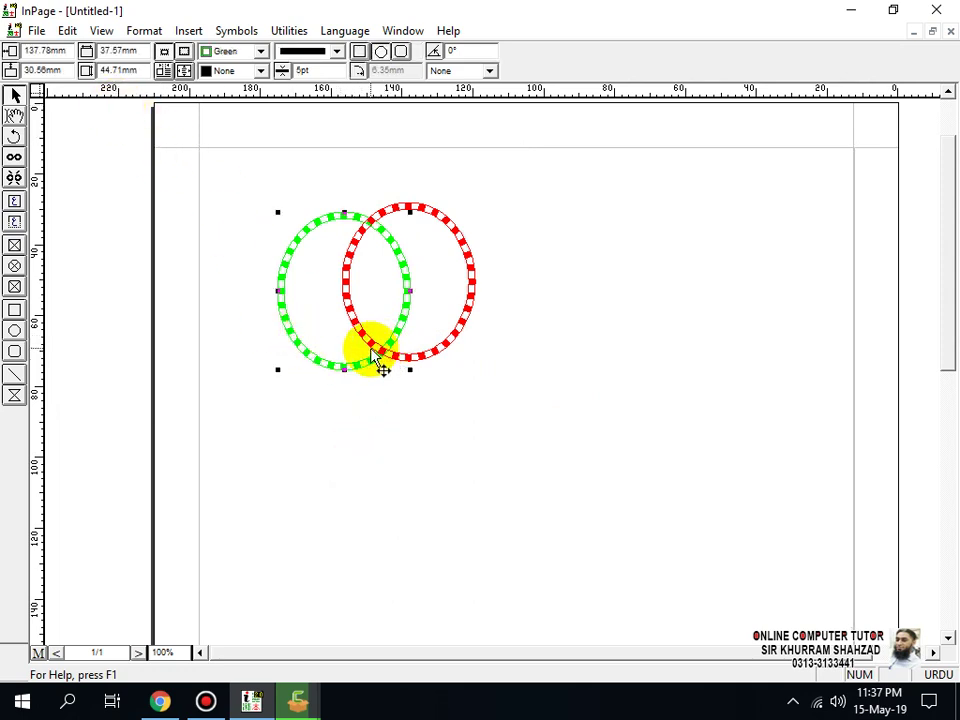
left_click(66, 30)
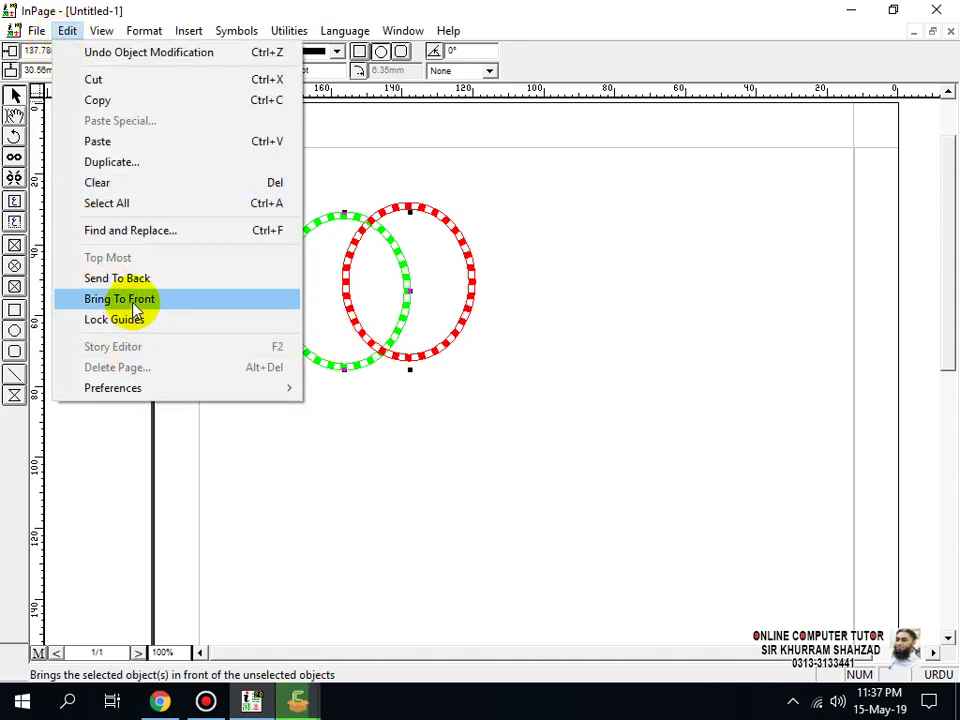
left_click(505, 338)
Send the red ellipse to the back again and deselect it.
left_click(474, 320)
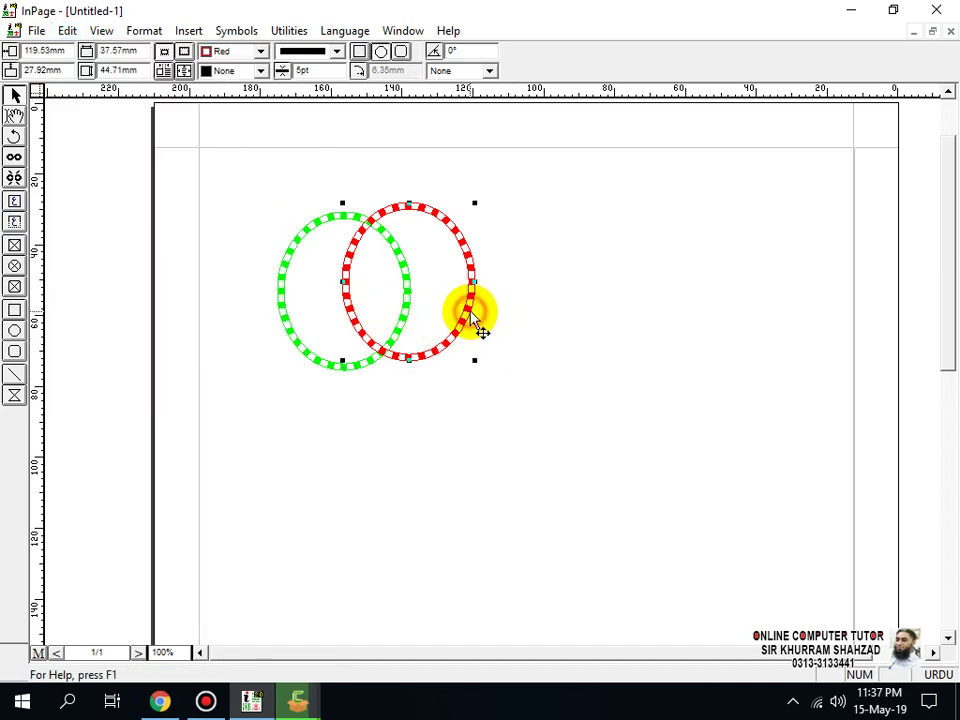
left_click(66, 31)
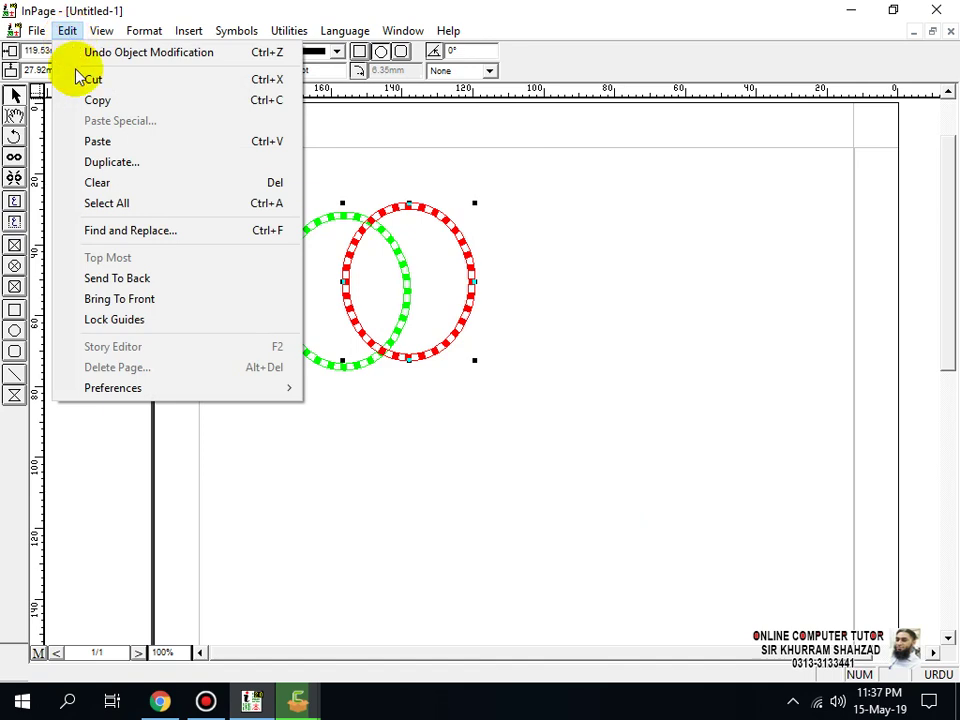
left_click(140, 283)
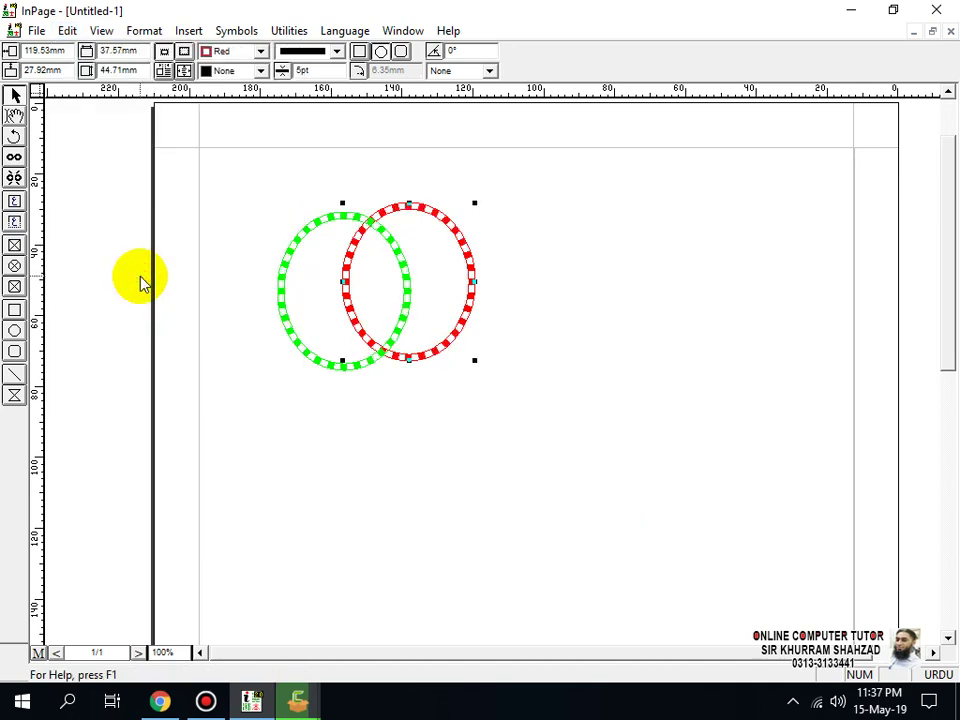
left_click(452, 440)
Move the green ellipse almost fully over the red one, and back so it overlaps only the red ellipse's left part.
left_click_drag(341, 360, 397, 374)
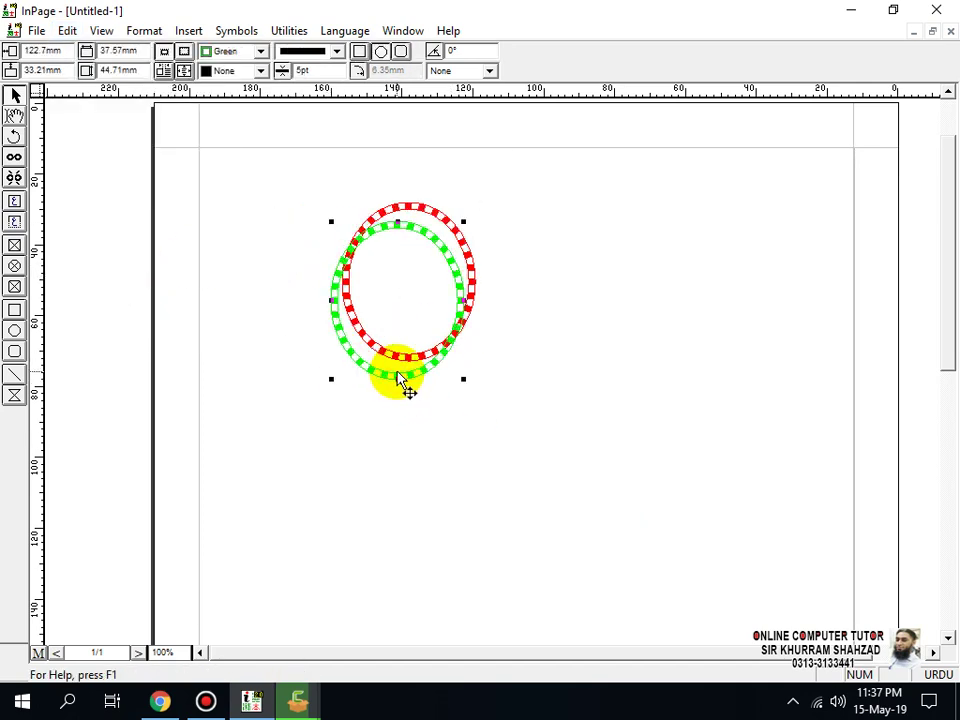
left_click(480, 285)
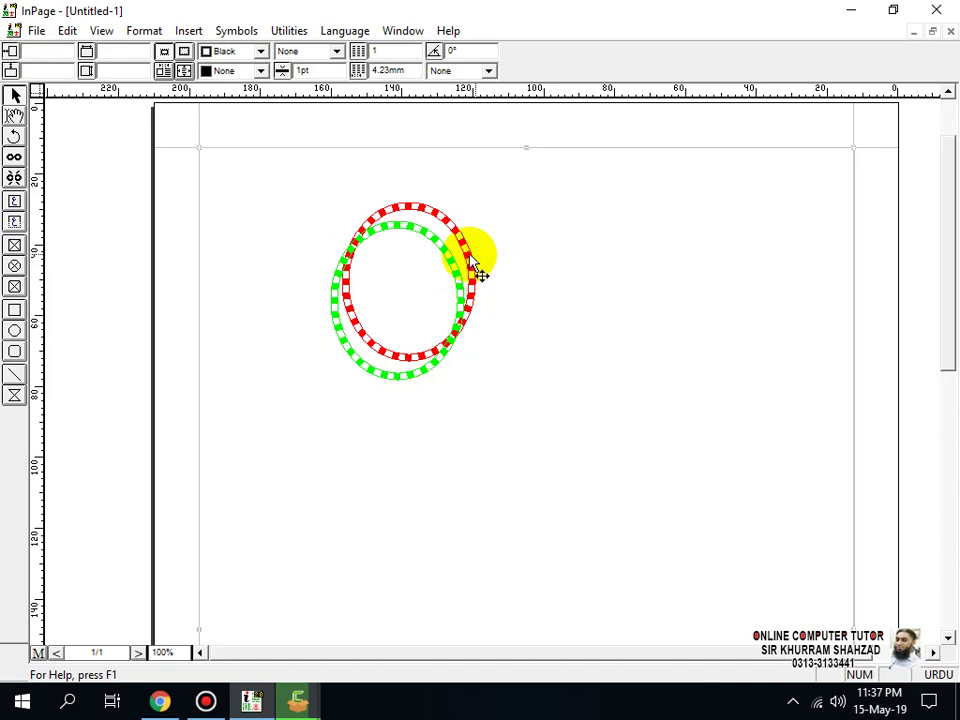
left_click_drag(440, 258, 378, 244)
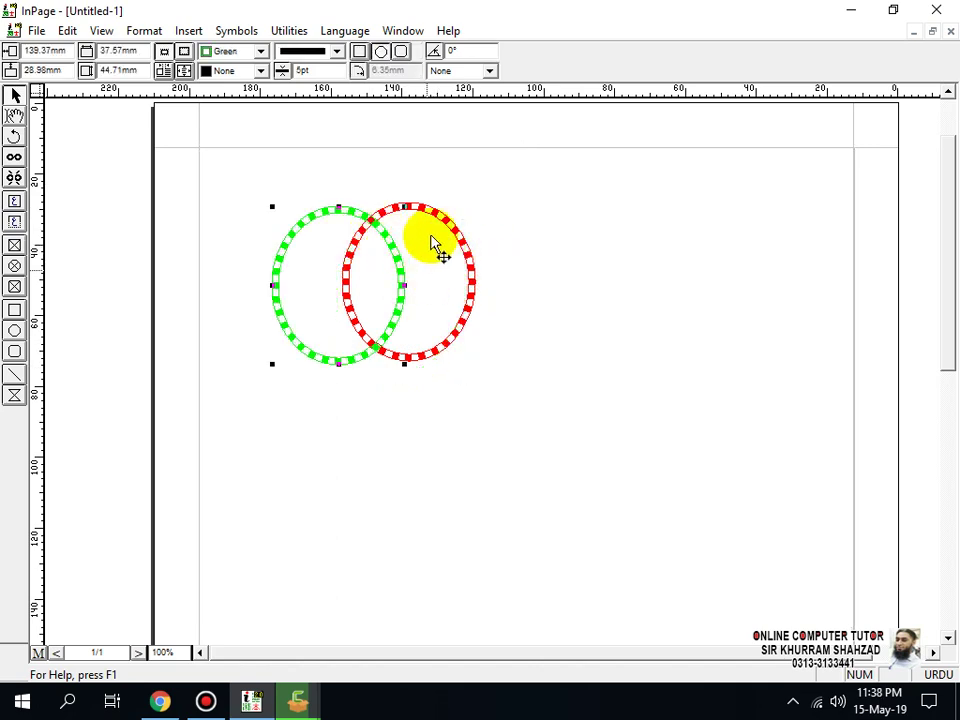
Open the SAMPLE.INP document from the INPAGE24 folder.
left_click(66, 30)
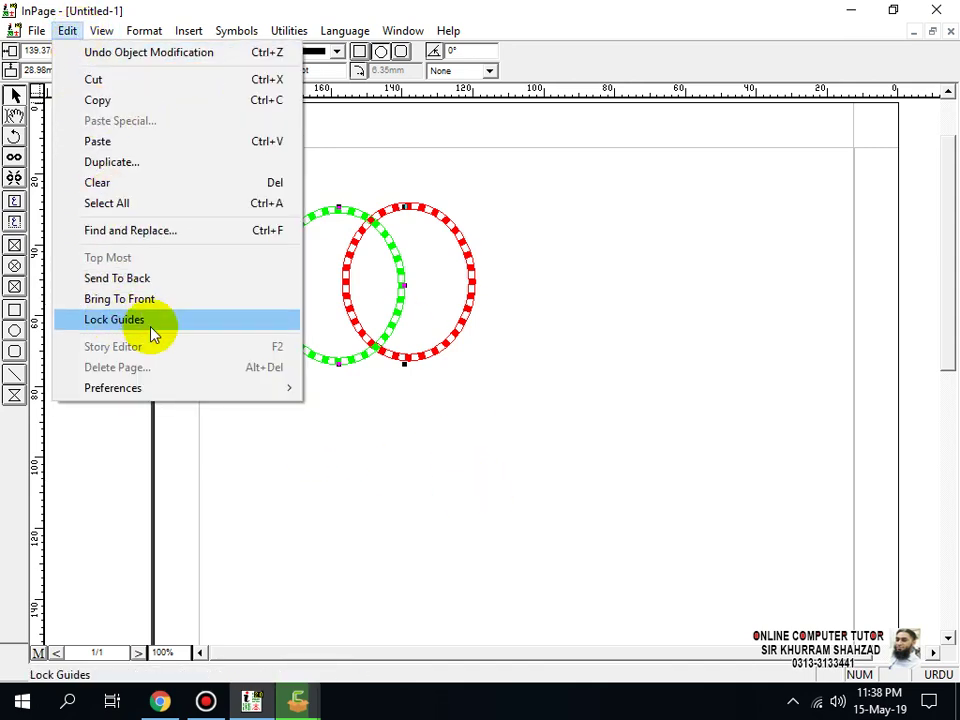
left_click(152, 322)
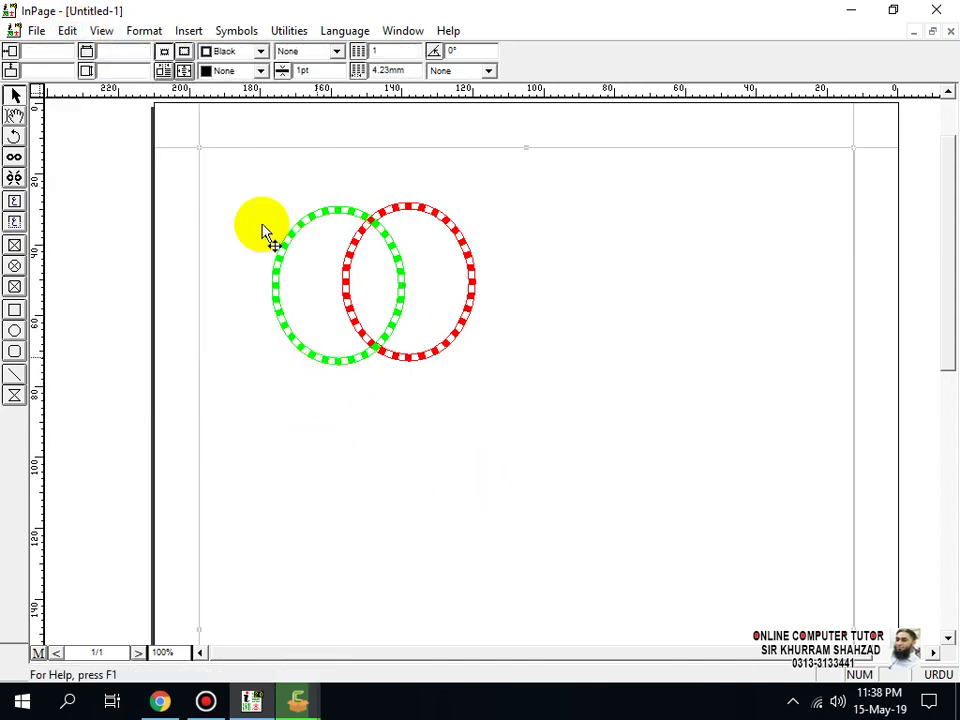
left_click(36, 30)
left_click(68, 76)
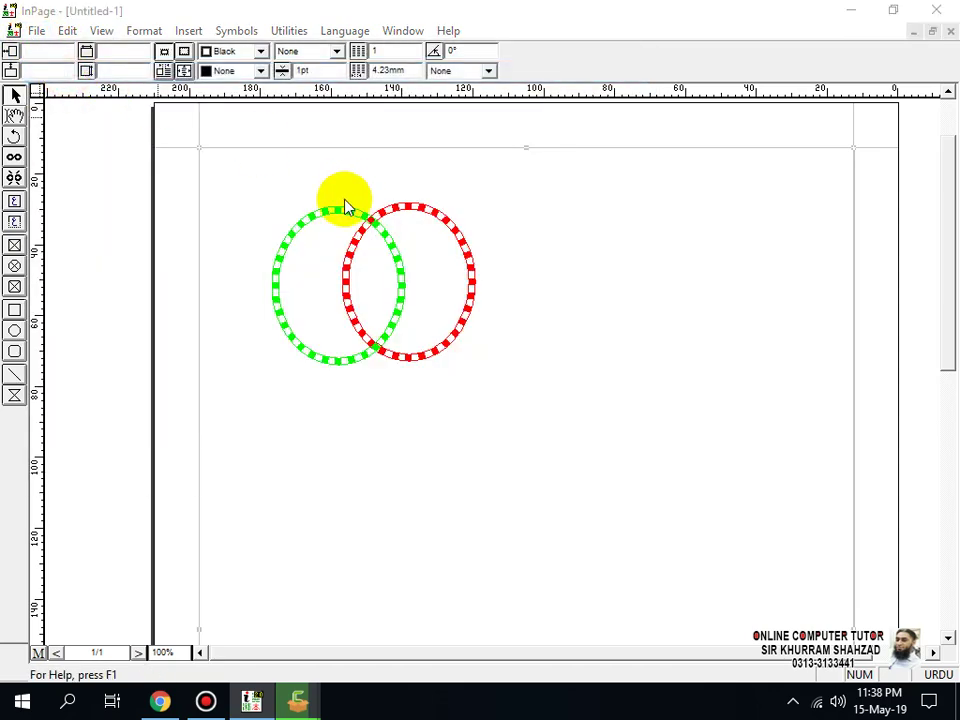
left_click(452, 348)
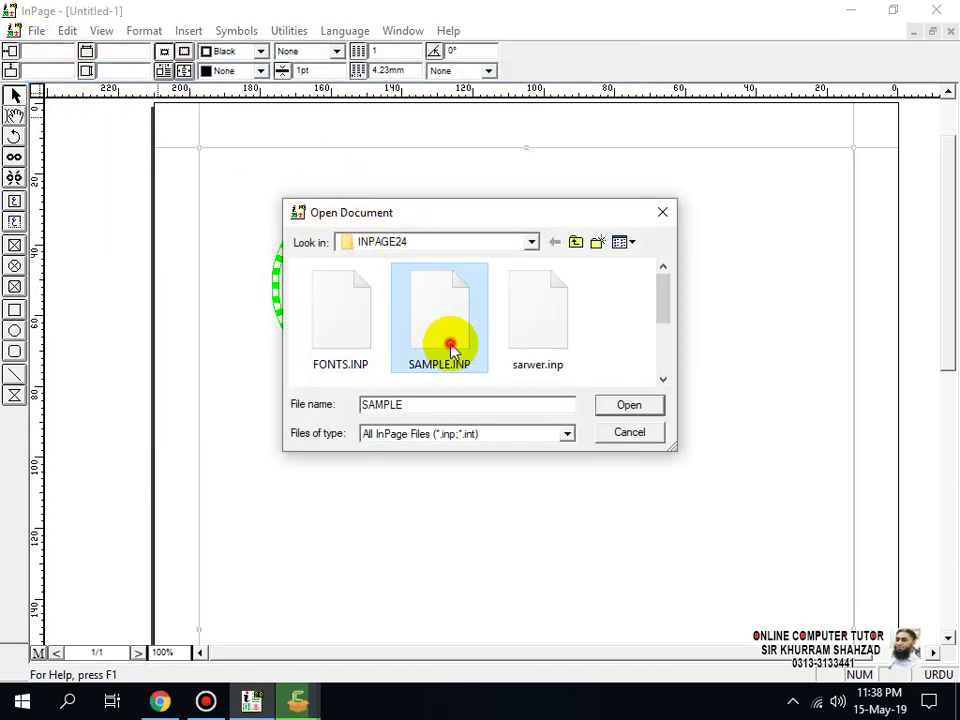
left_click(450, 348)
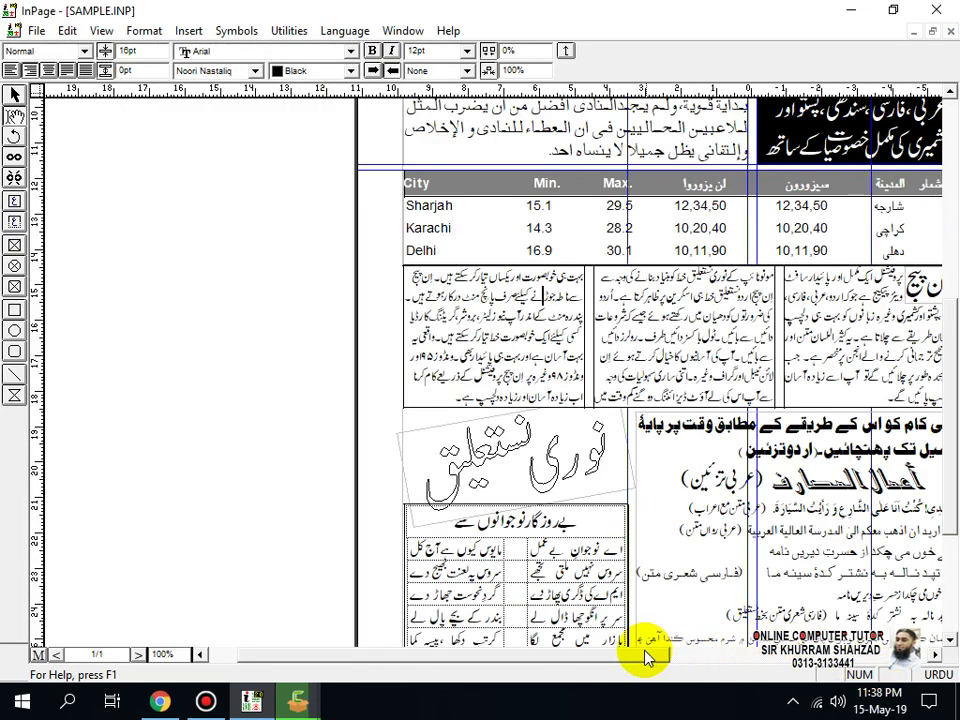
Examine the blue guide lines across the sample document's page and close the document.
left_click(644, 651)
left_click(734, 655)
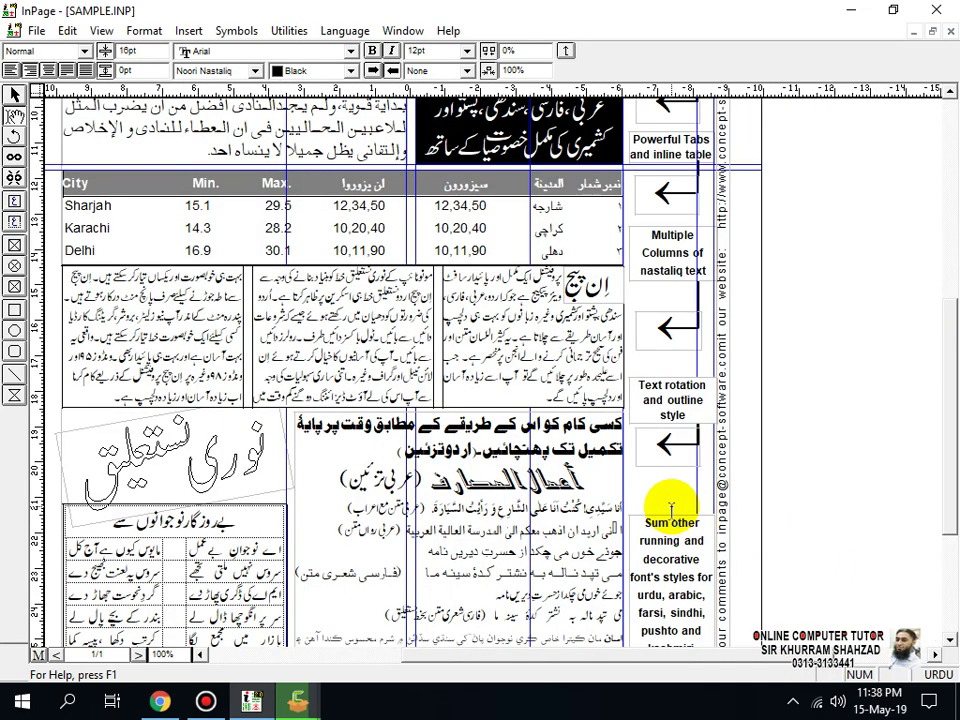
left_click(647, 653)
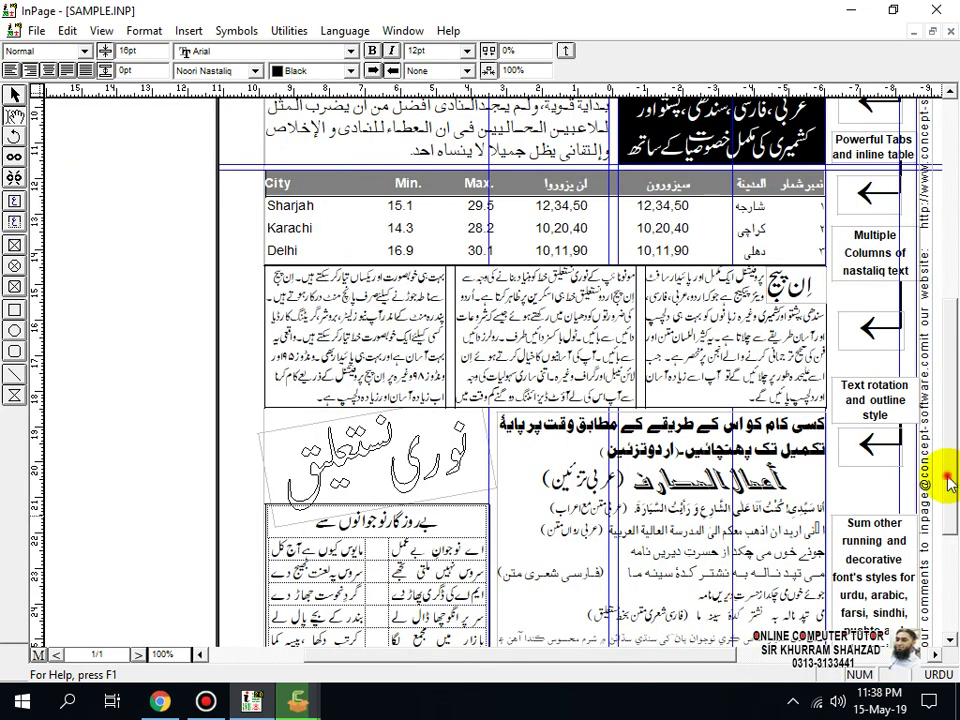
left_click_drag(947, 478, 946, 399)
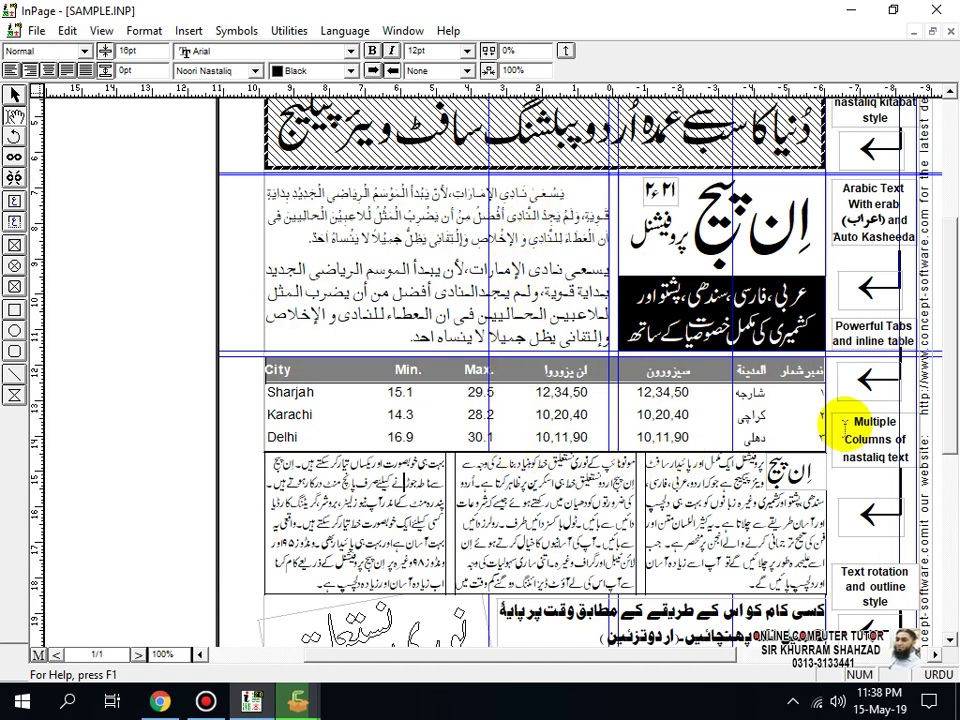
left_click(949, 33)
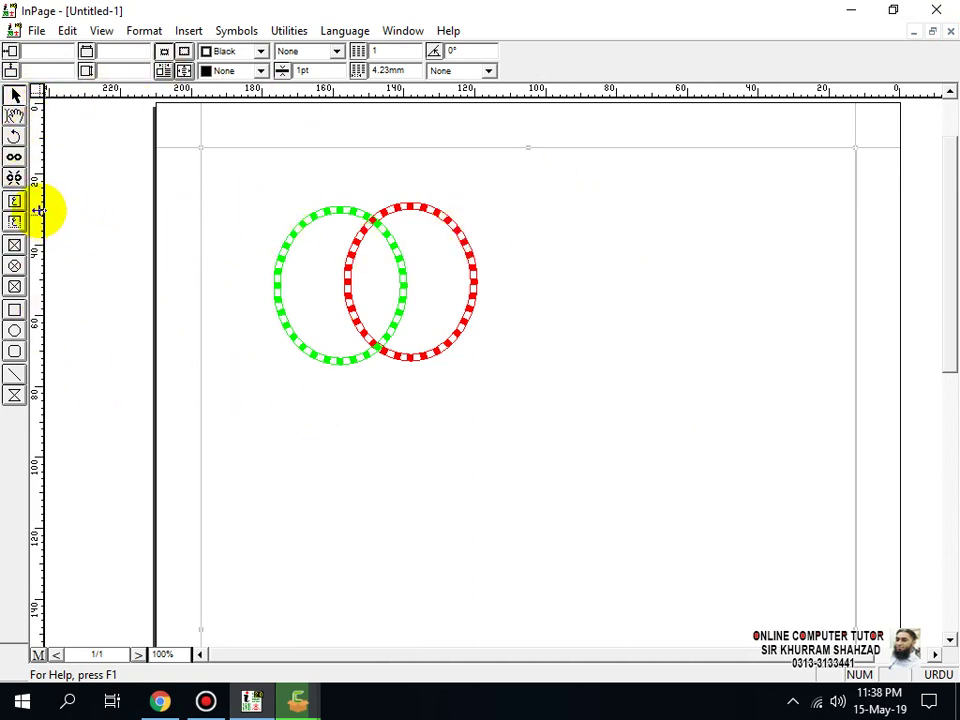
Add vertical guides at about 140 mm and 61 mm, and horizontal guides at about 40 mm, 119 mm and 200 mm.
left_click_drag(38, 210, 402, 212)
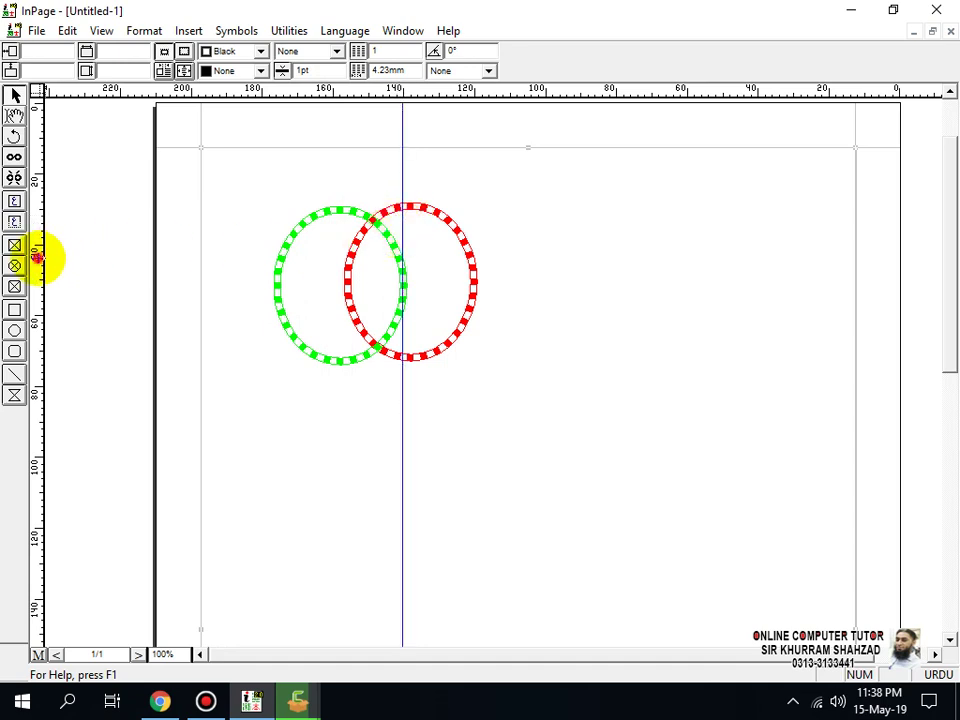
left_click_drag(37, 258, 682, 252)
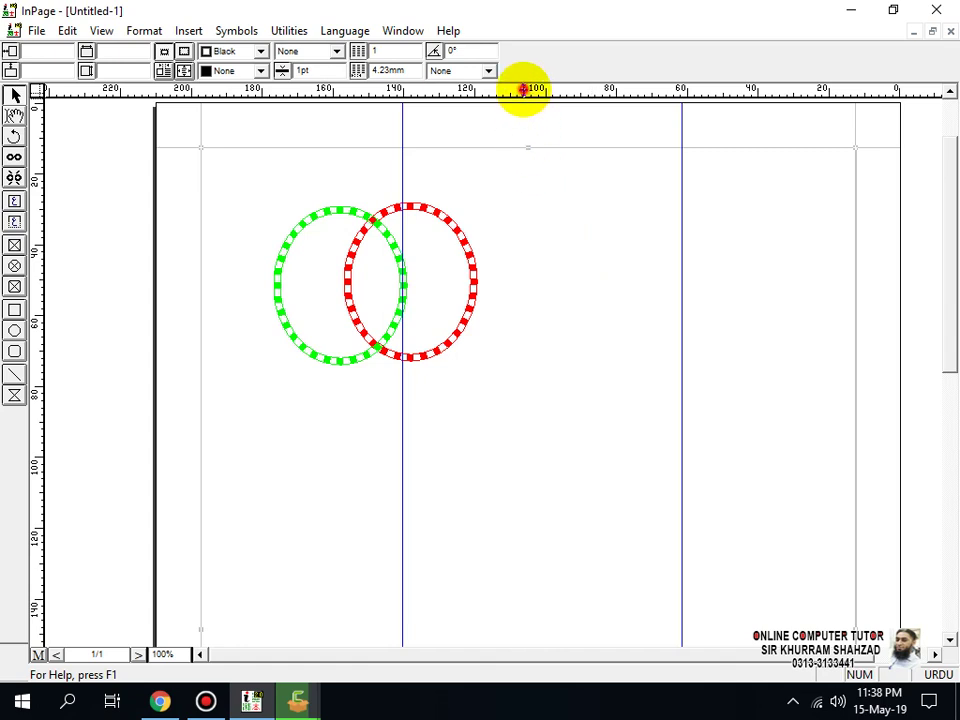
left_click_drag(522, 90, 505, 244)
left_click_drag(489, 90, 422, 531)
left_click_drag(489, 90, 337, 604)
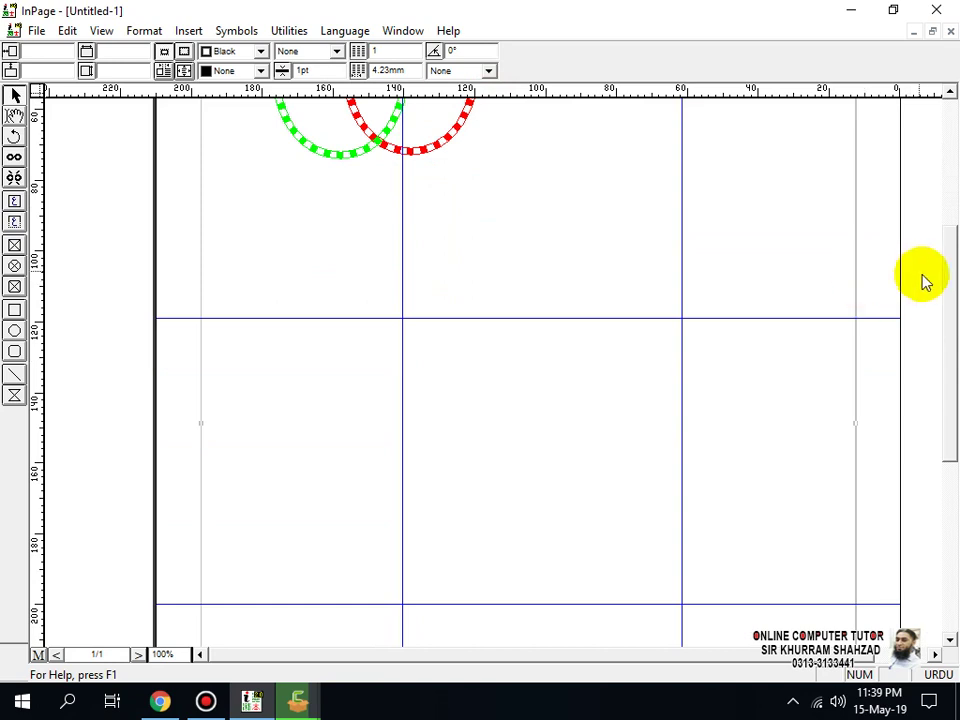
left_click_drag(945, 261, 940, 200)
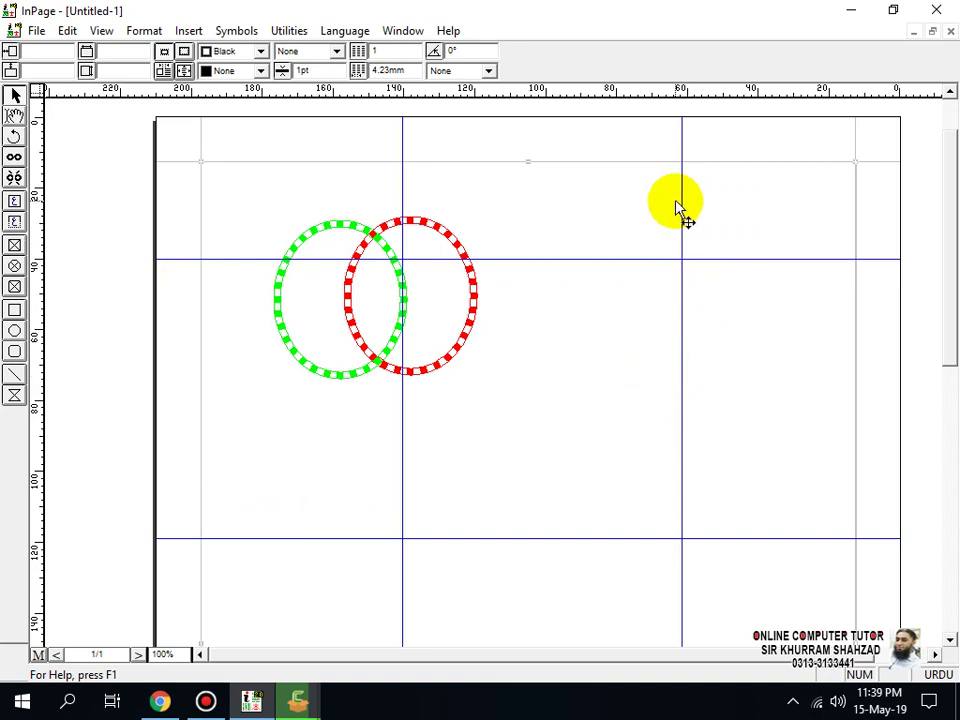
Move the vertical guide nearer the page's right edge to about 91 mm, and return it to about 60 mm.
left_click(680, 208)
left_click_drag(682, 214, 577, 214)
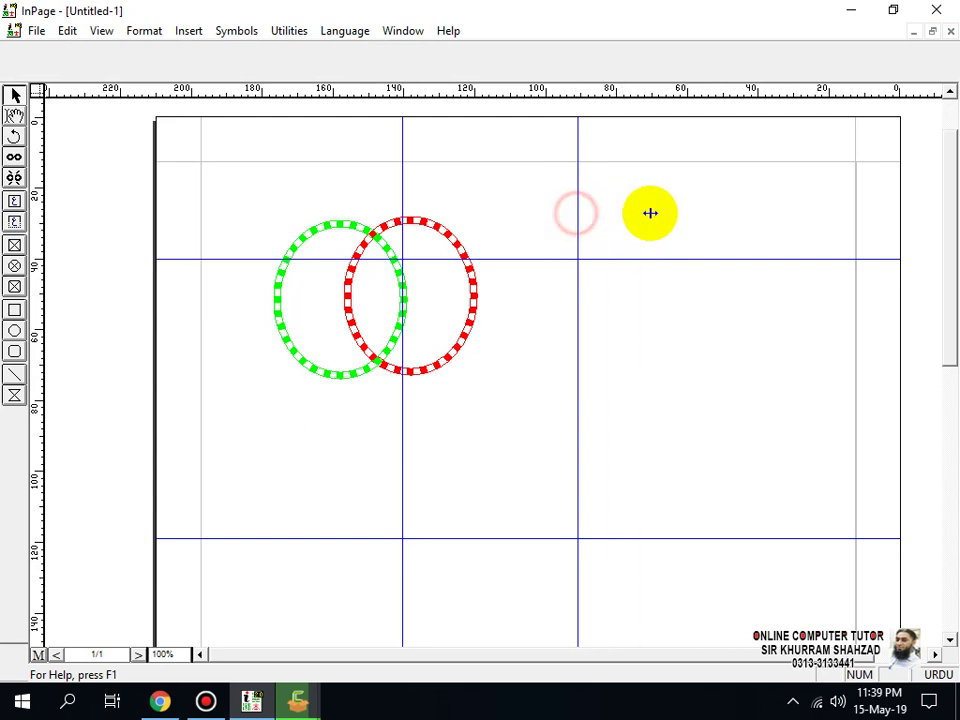
key("ctrl+z")
Lock the guides and try to move several vertical and horizontal ones on the page.
left_click(69, 34)
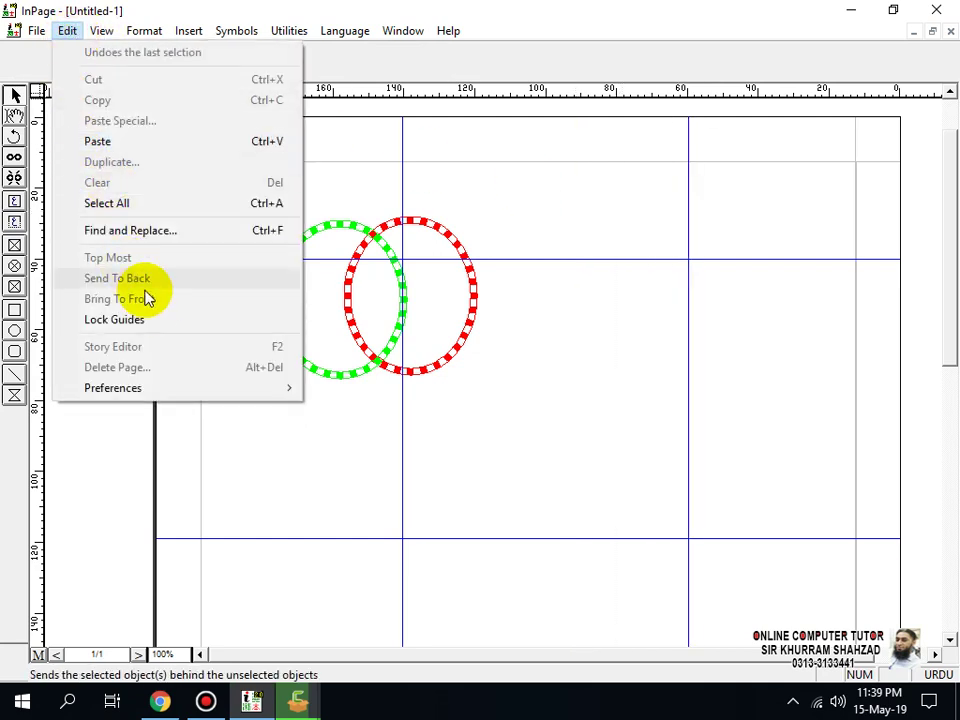
left_click(170, 330)
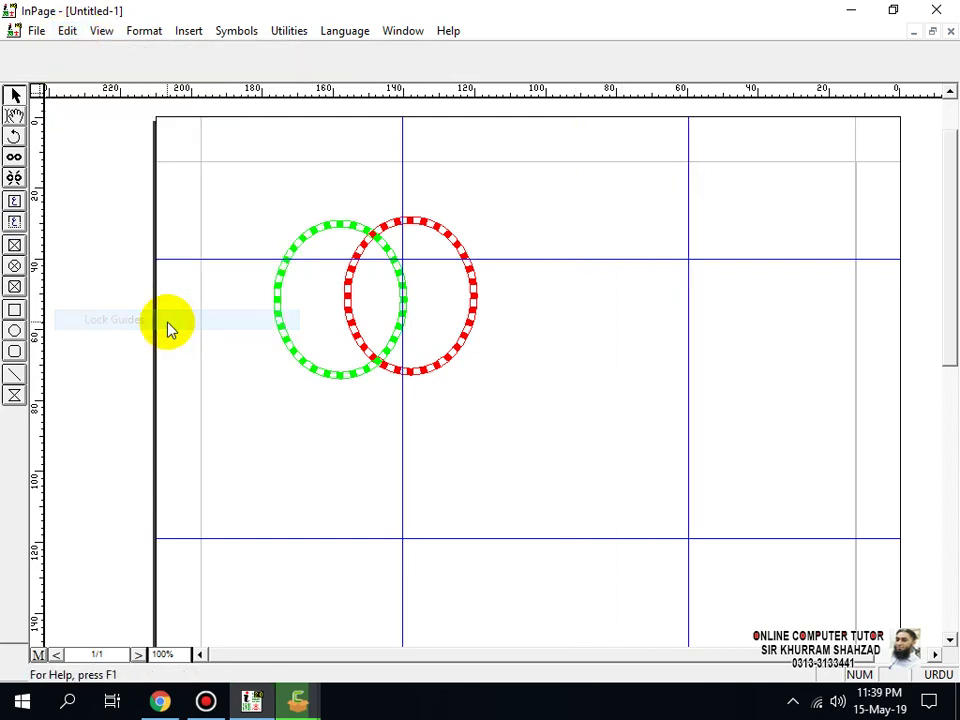
left_click(686, 253)
left_click(529, 257)
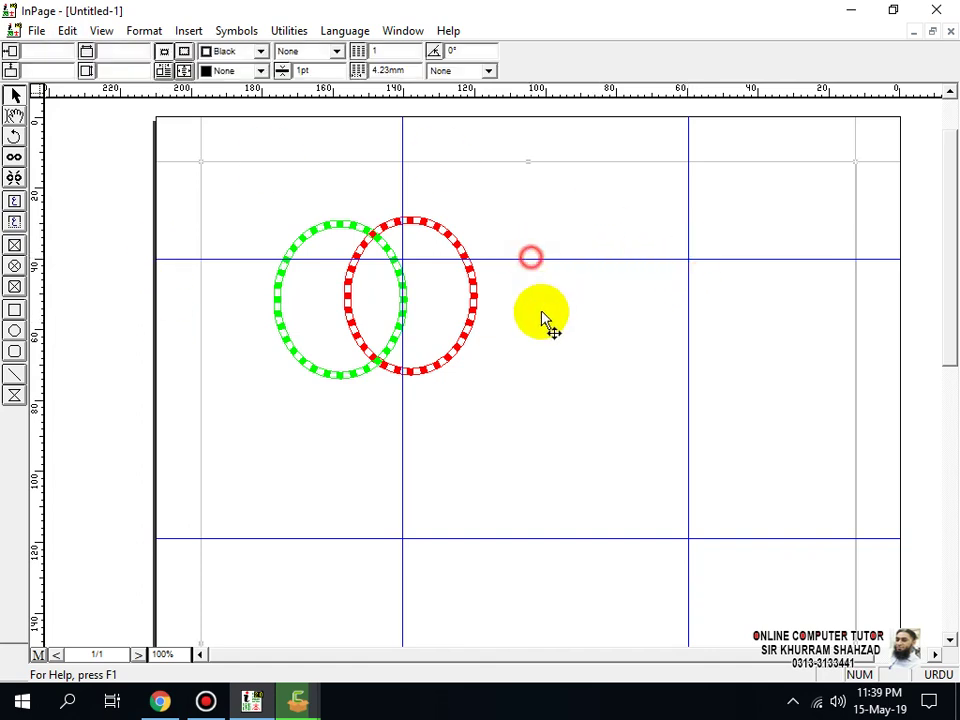
left_click(403, 193)
left_click(516, 272)
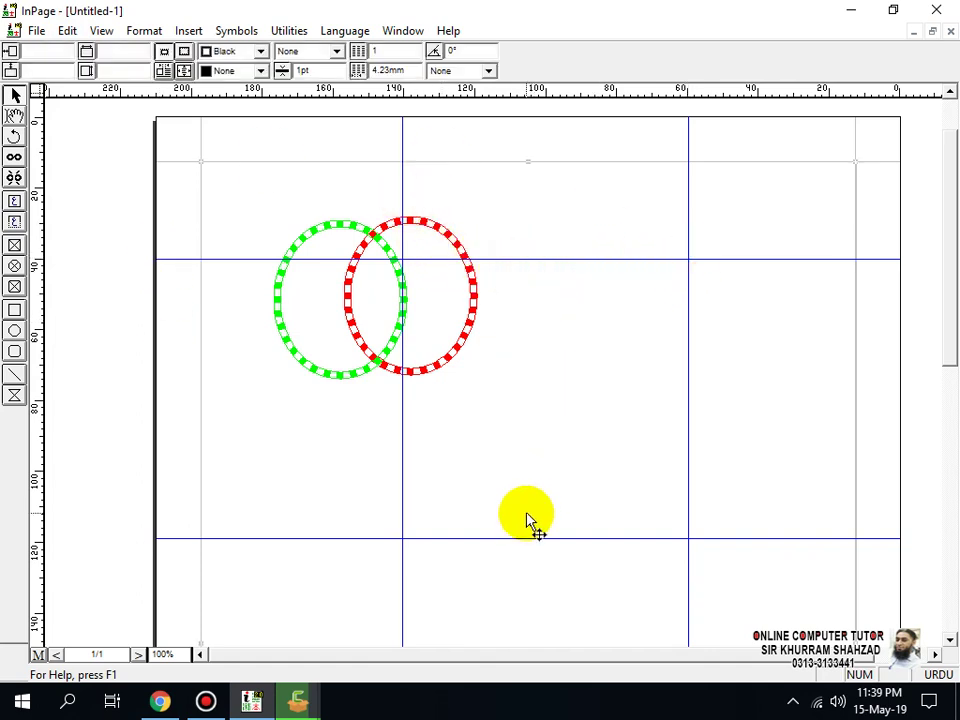
left_click(475, 548)
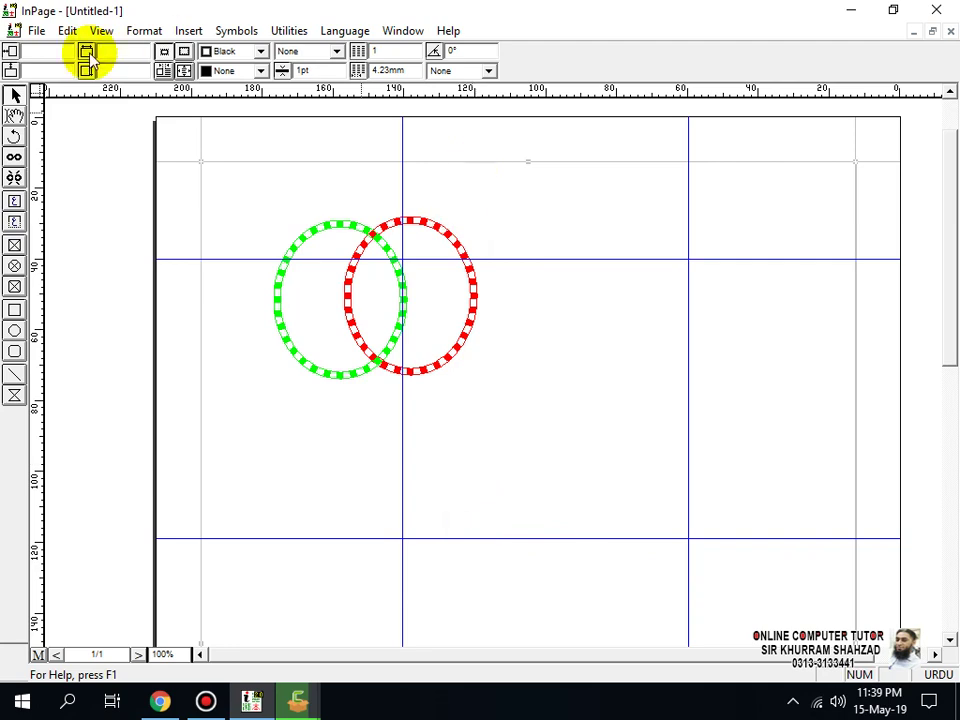
Unlock the guides and remove both vertical guides from the page.
left_click(67, 30)
left_click(110, 319)
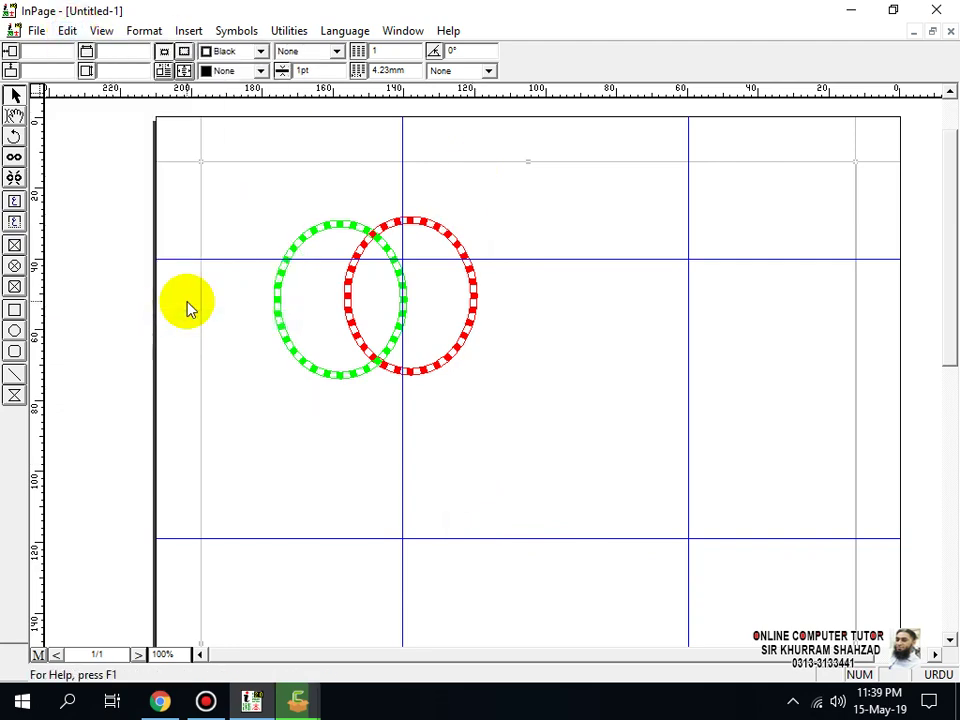
left_click_drag(402, 197, 40, 178)
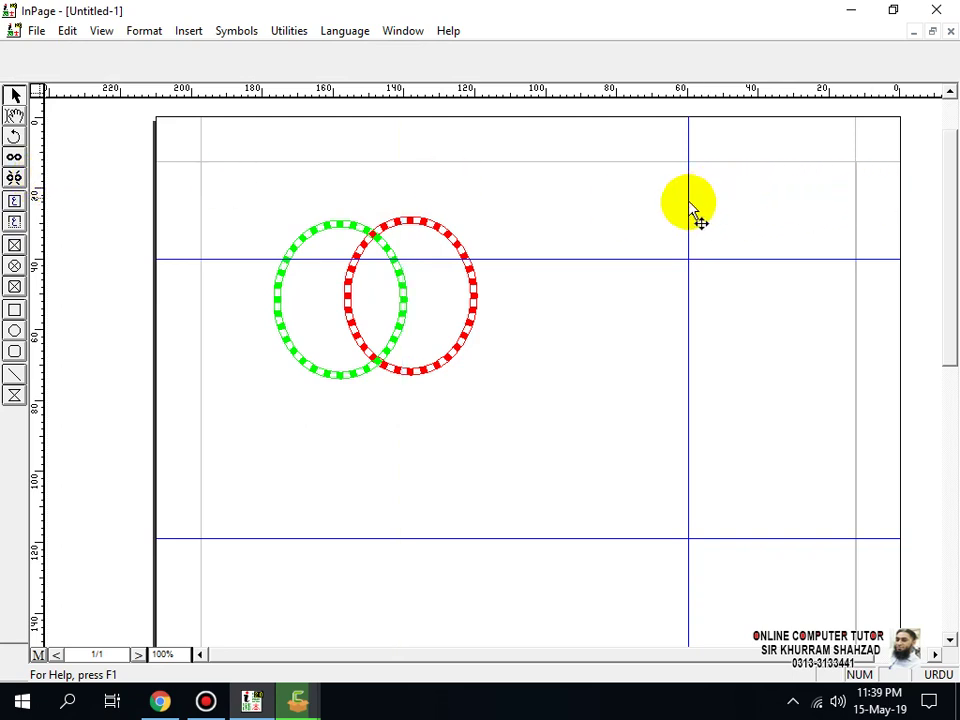
left_click_drag(684, 202, 78, 160)
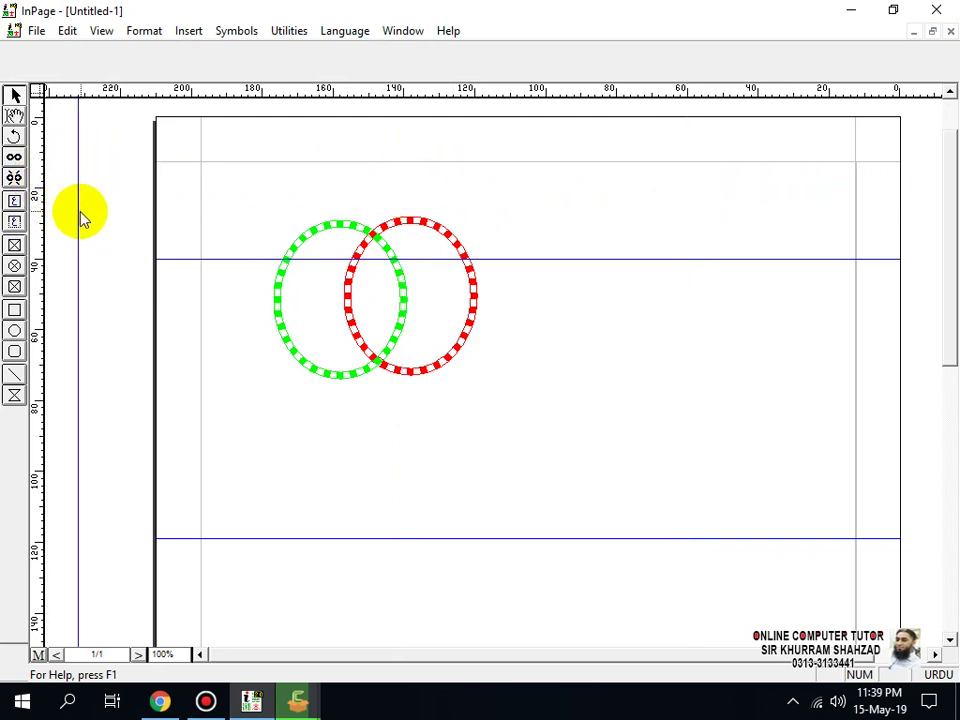
left_click_drag(83, 218, 28, 205)
Remove all three horizontal guides from the page.
left_click_drag(185, 259, 172, 88)
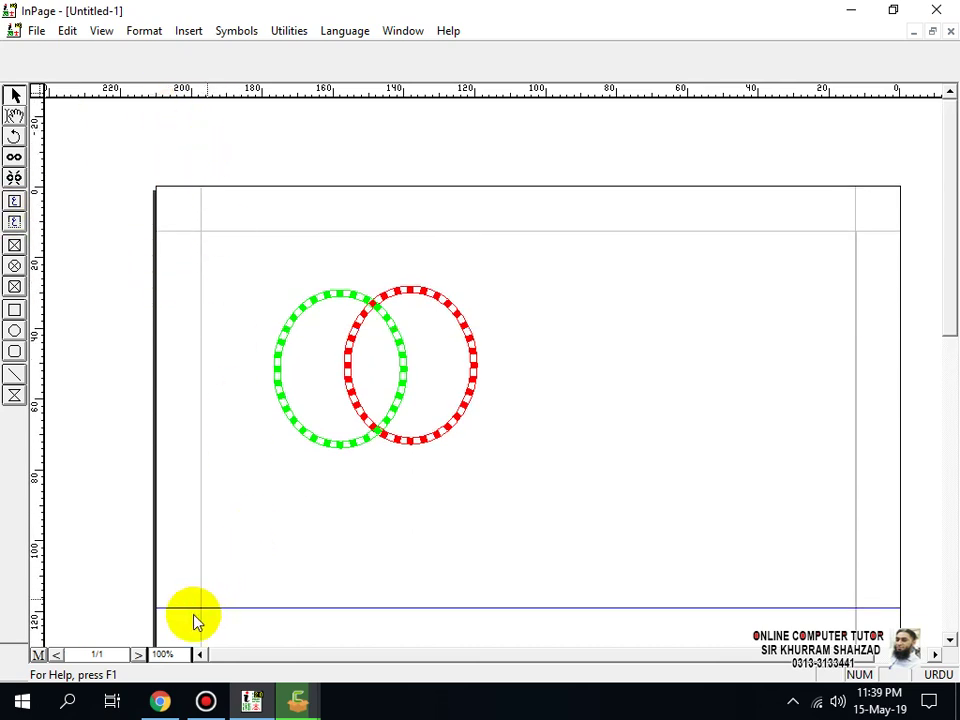
left_click_drag(188, 608, 208, 90)
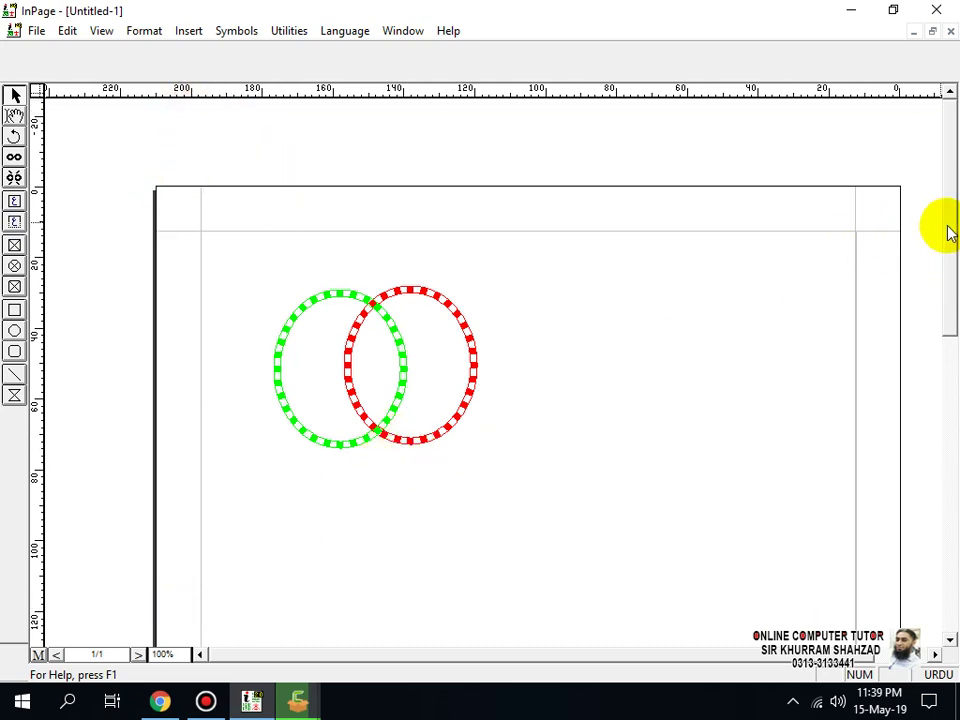
left_click_drag(945, 229, 909, 375)
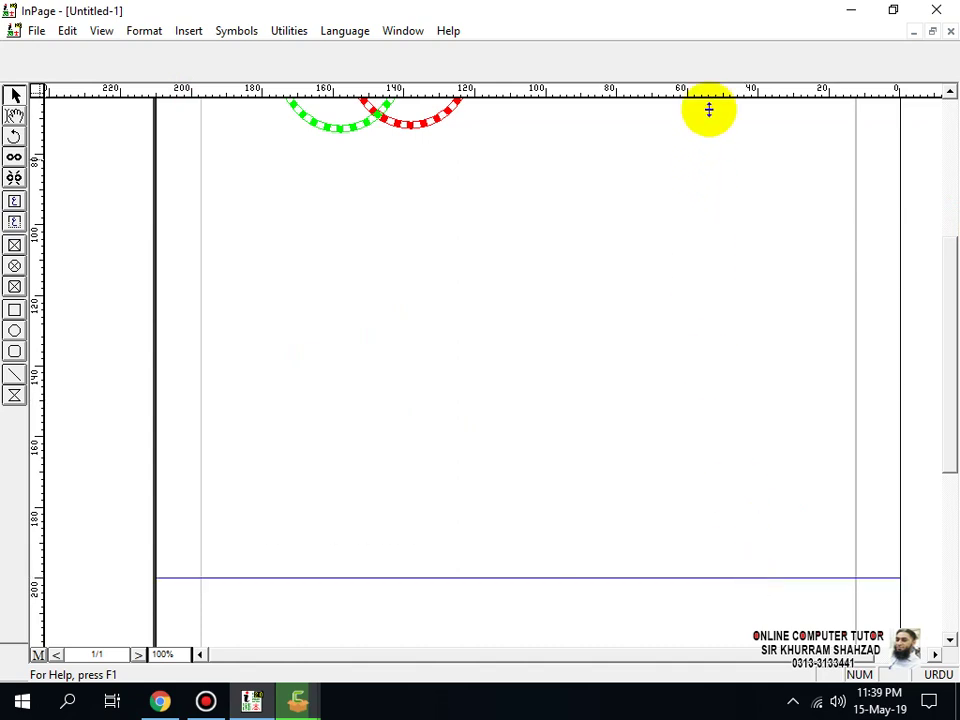
scroll(722, 150, "up", 2)
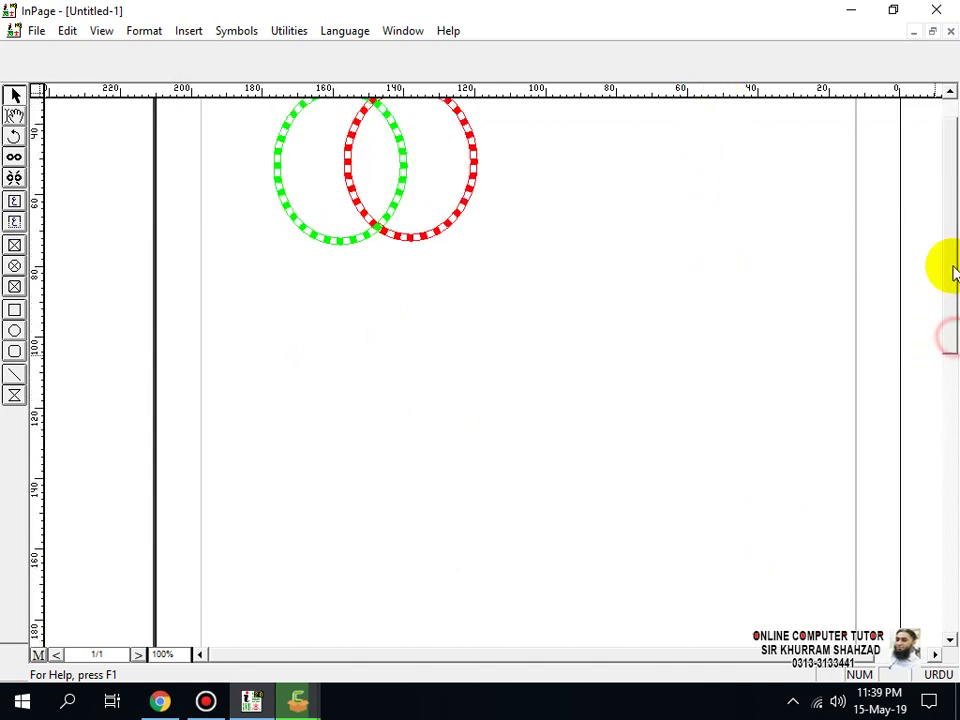
Place the text cursor in the page's main text frame and open its text in the Story Editor.
scroll(718, 290, "up", 2)
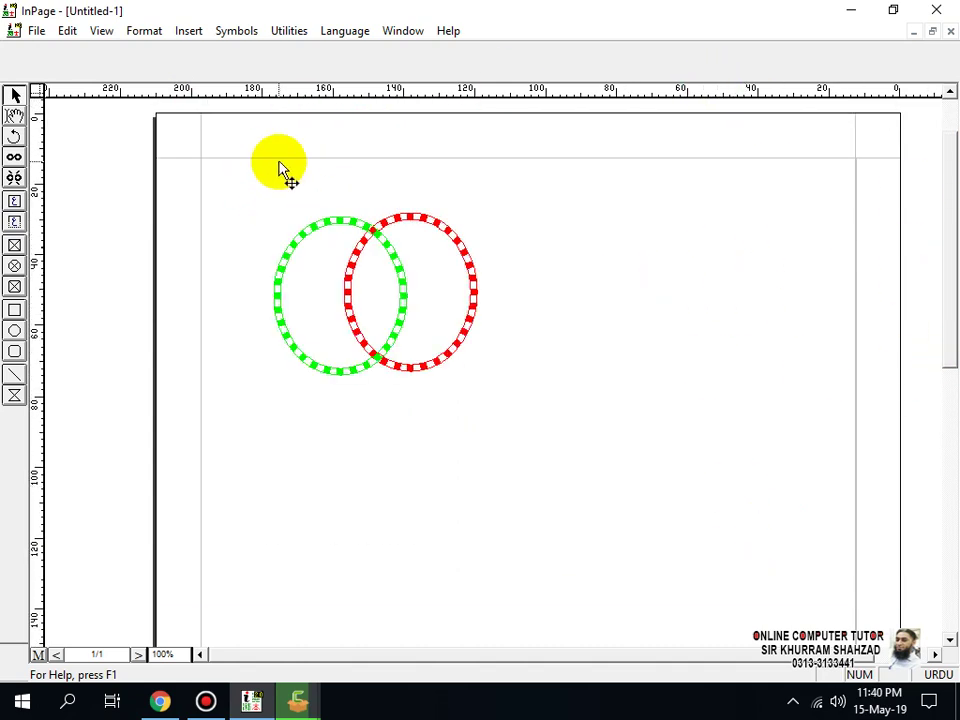
left_click(64, 42)
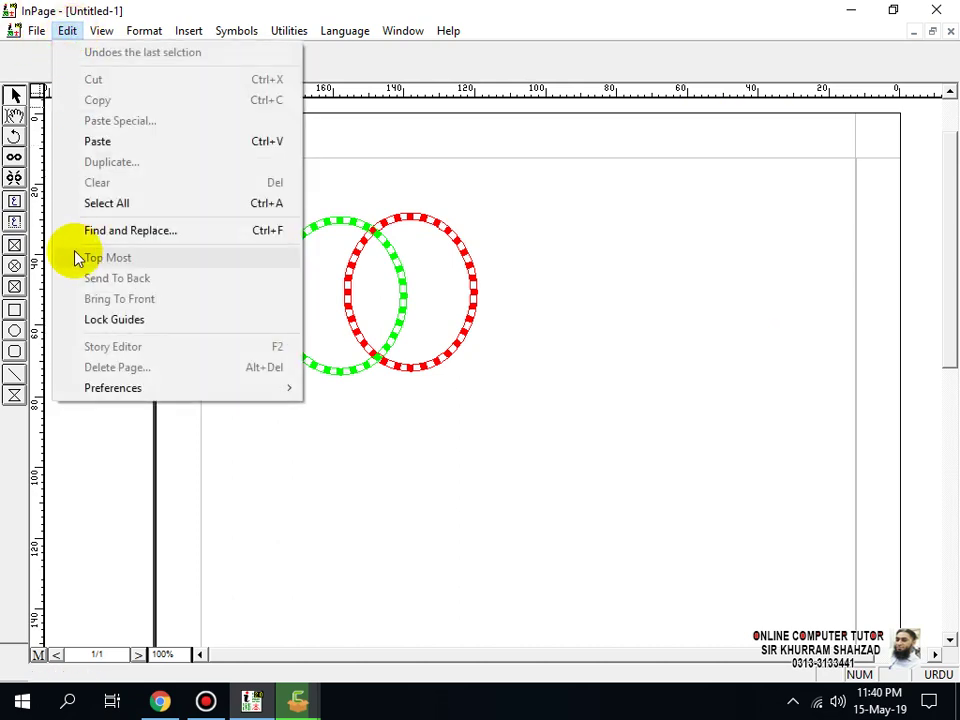
left_click(16, 114)
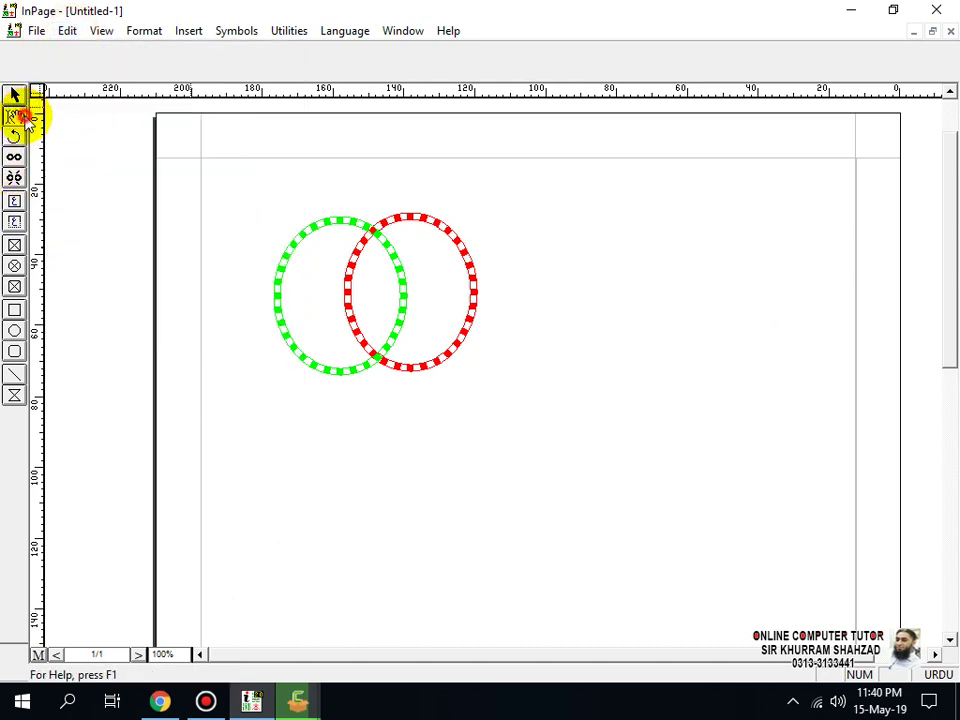
left_click(710, 176)
left_click(68, 31)
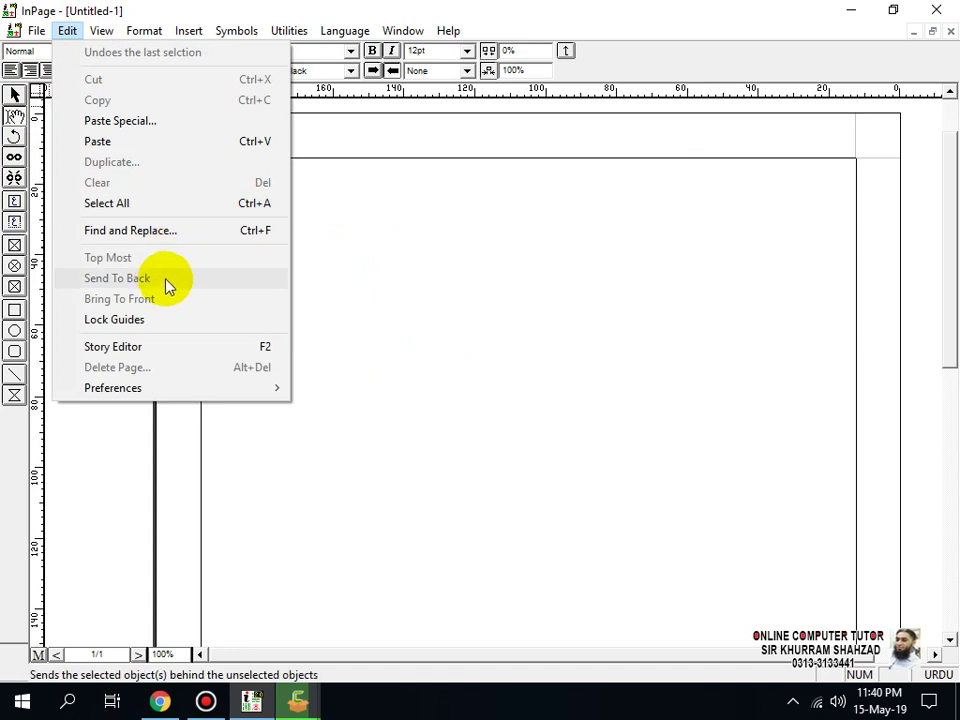
left_click(165, 356)
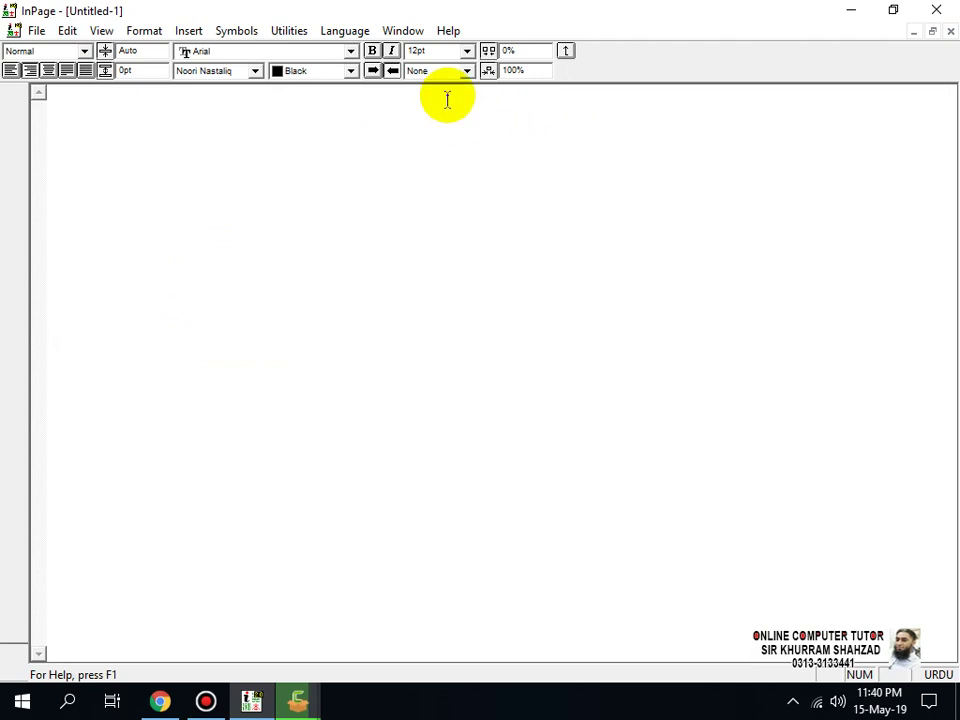
Enter a short string of sample Urdu letters in the story, choosing an unnamed black swatch as the text colour.
left_click(321, 133)
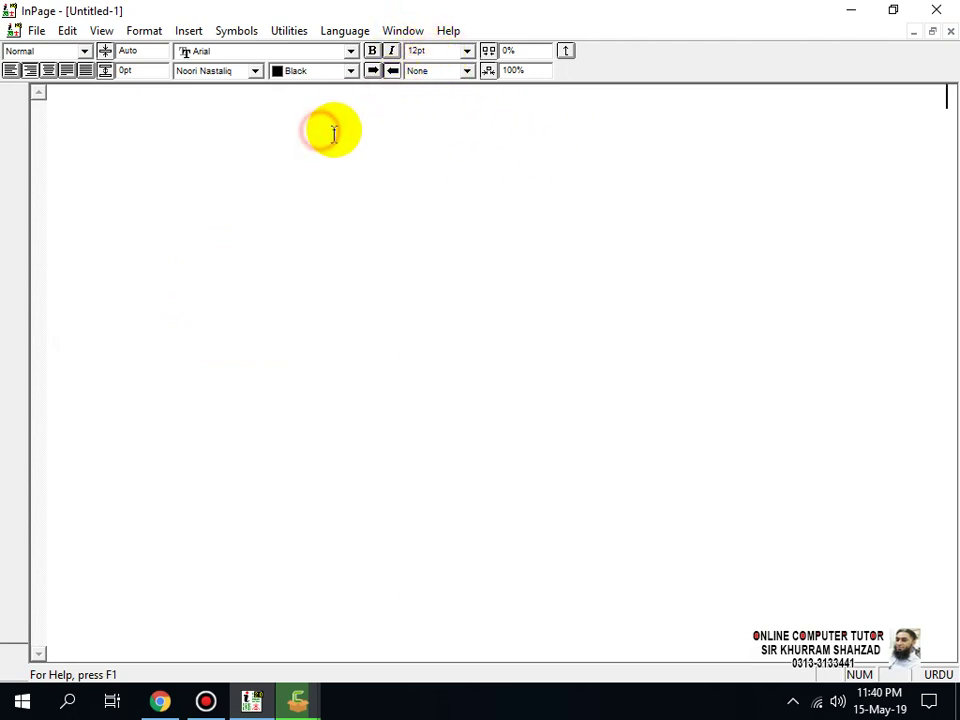
type("ب")
left_click(346, 76)
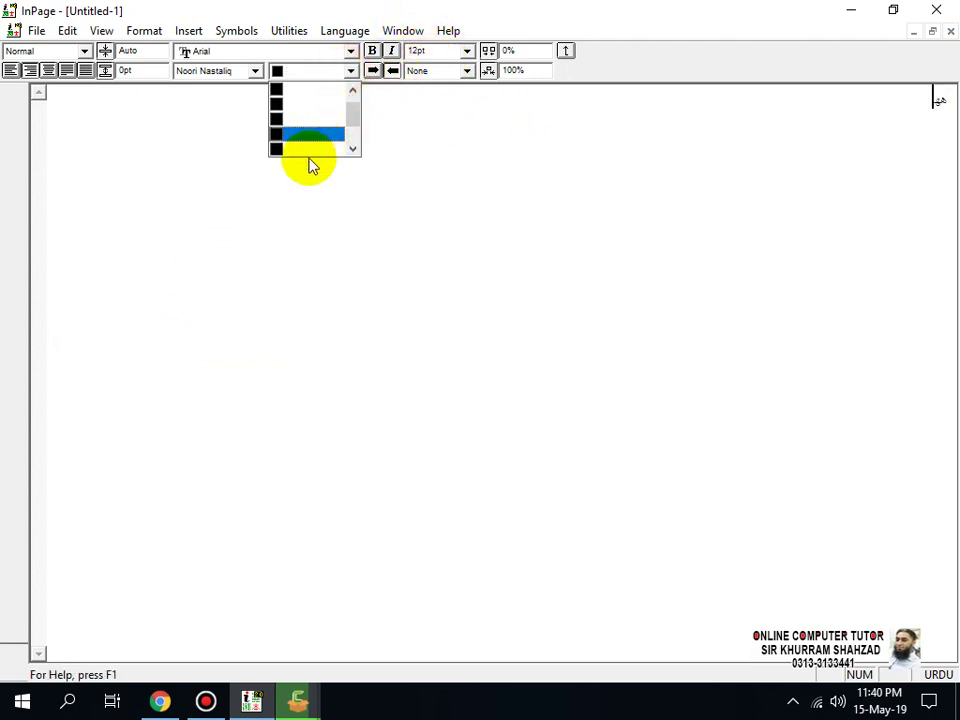
left_click(311, 135)
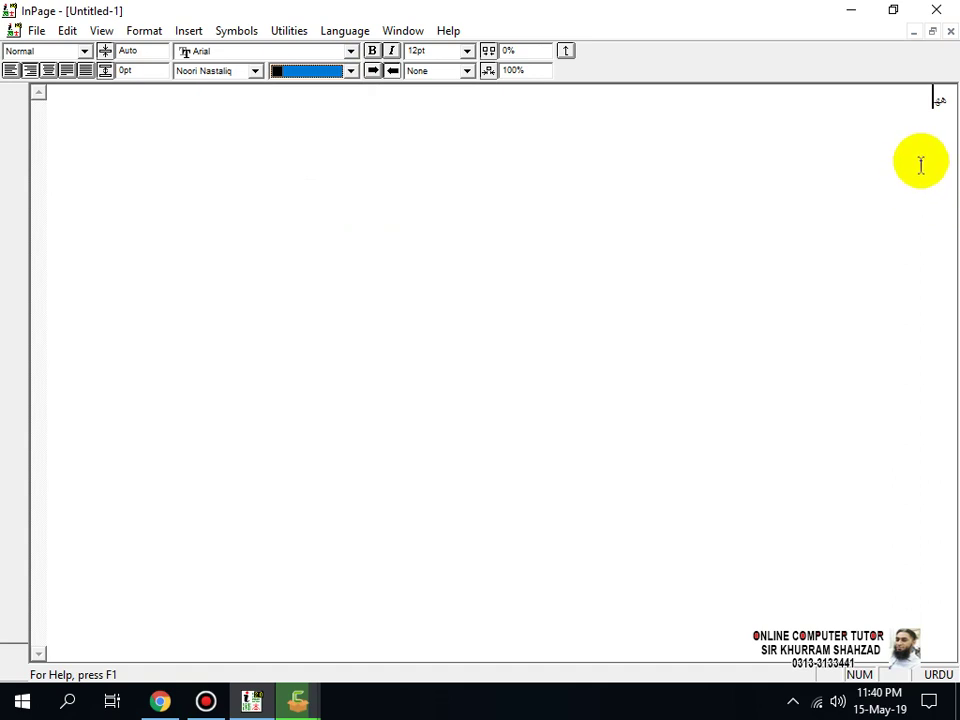
type("یجگھہ")
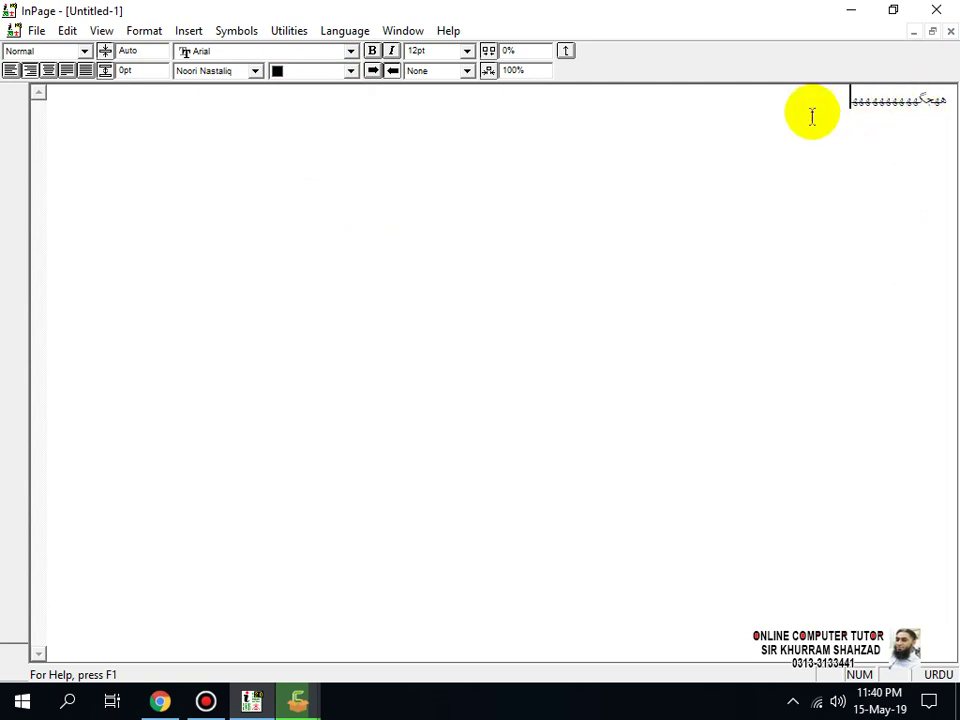
Toggle between the page layout and the Story Editor, and delete the selected sample Urdu text on the page.
key("F2")
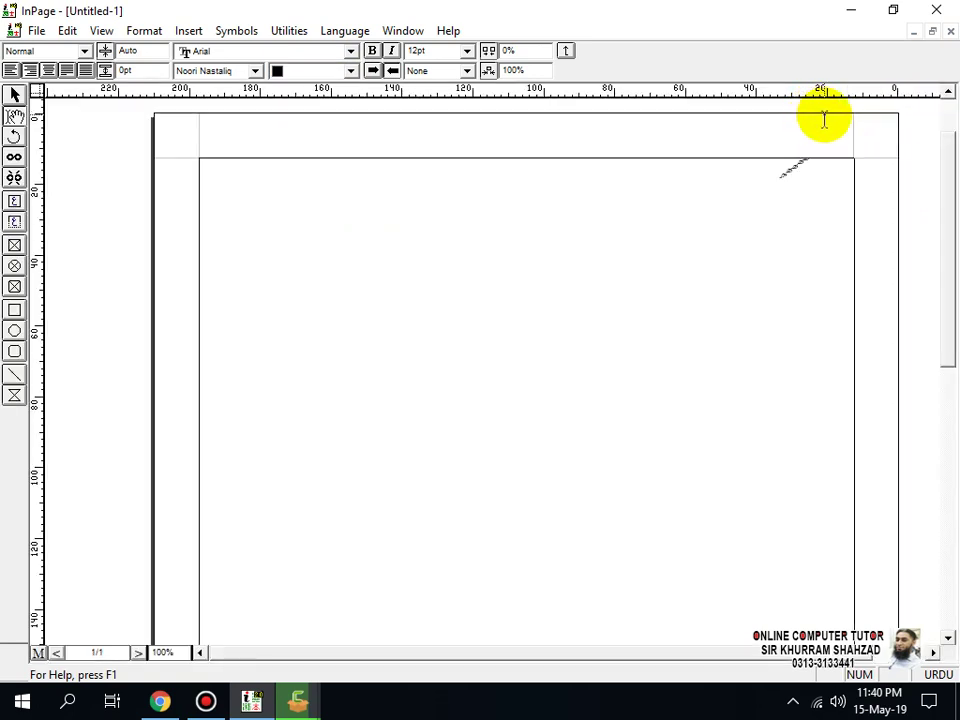
key("F2")
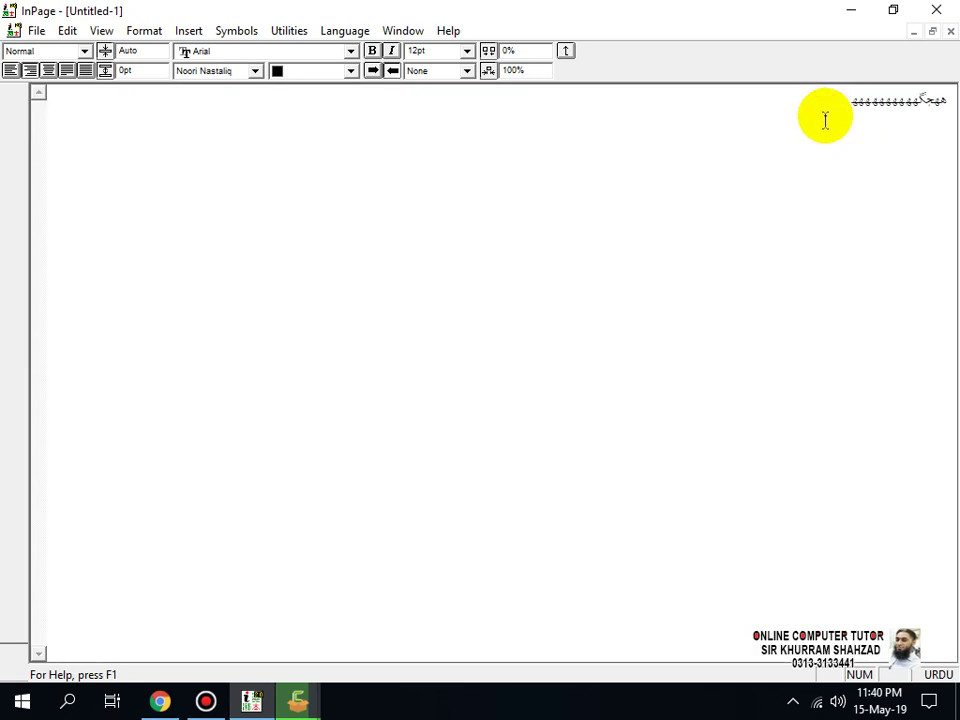
key("F2")
left_click_drag(726, 169, 831, 134)
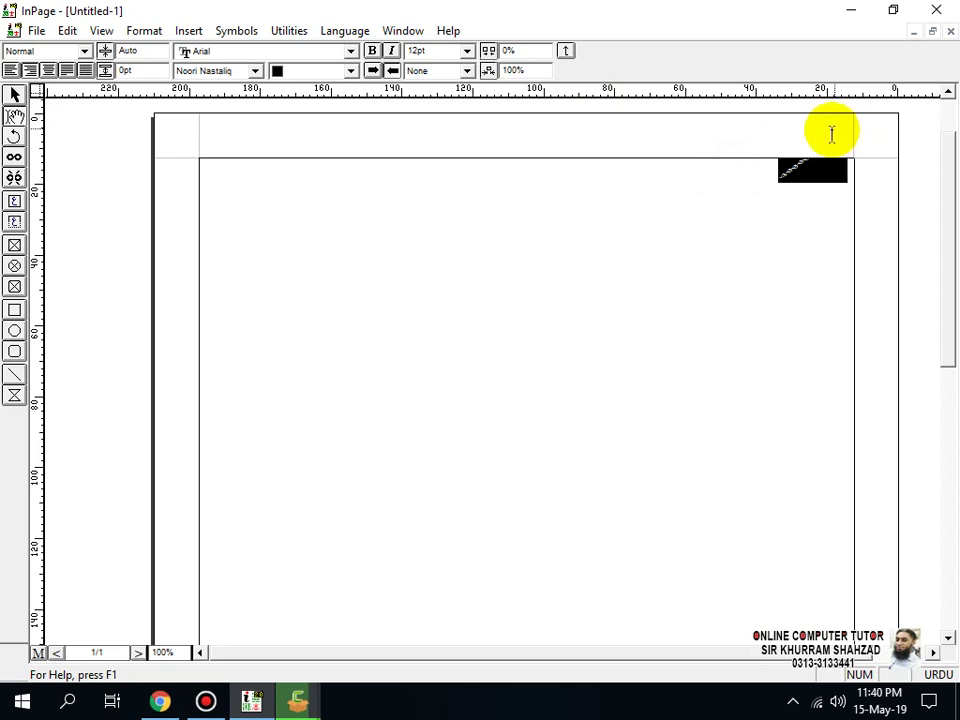
key("BackSpace")
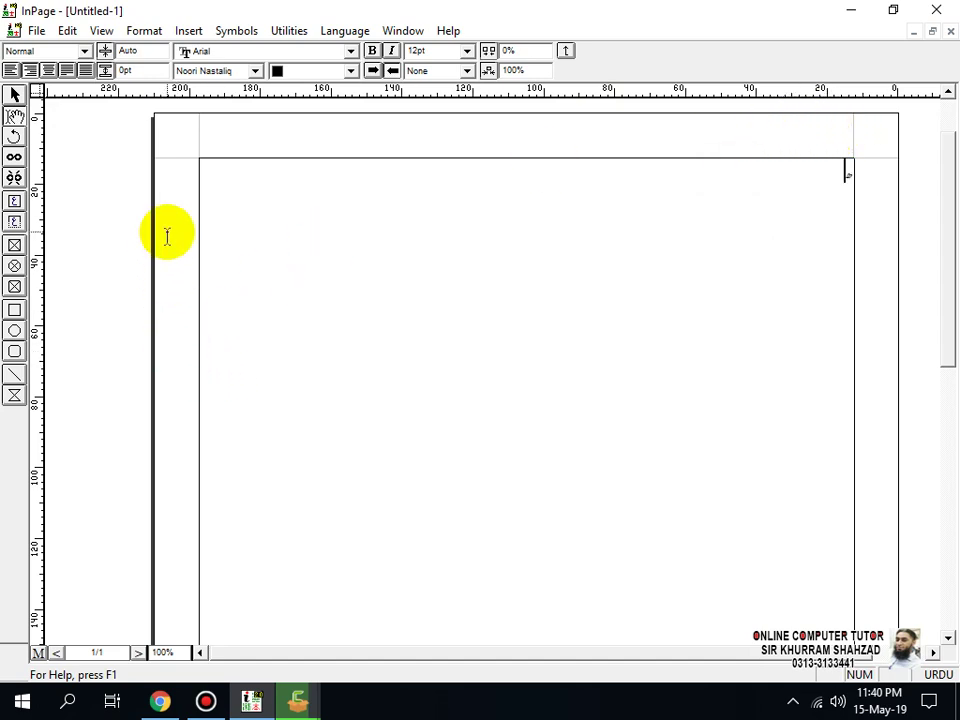